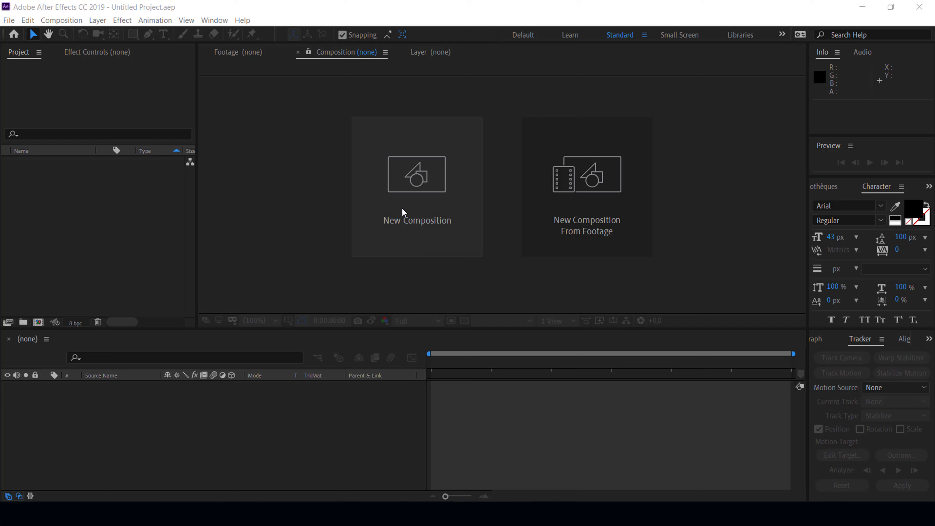
Make a new composition called Text 1 sized 1630 by 330 pixels
left_click(401, 208)
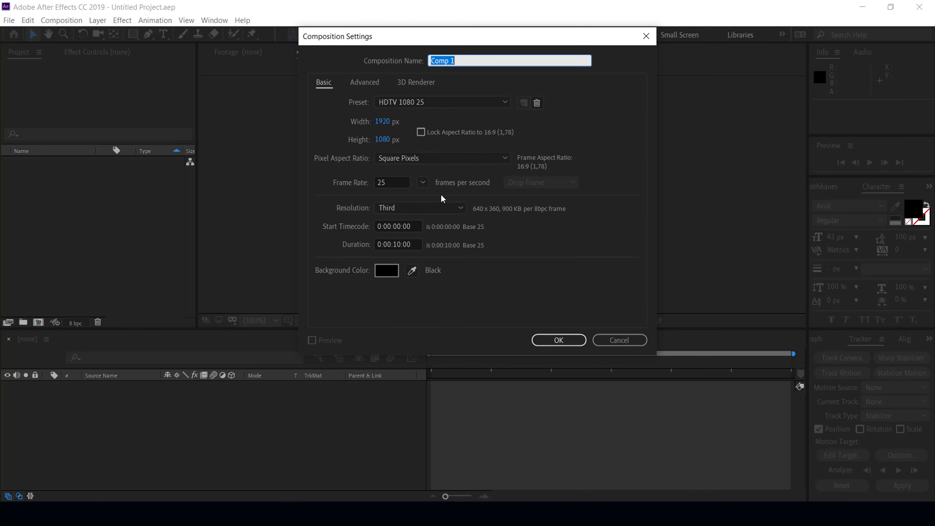
type("T")
type("ext ")
type("1")
left_click(383, 121)
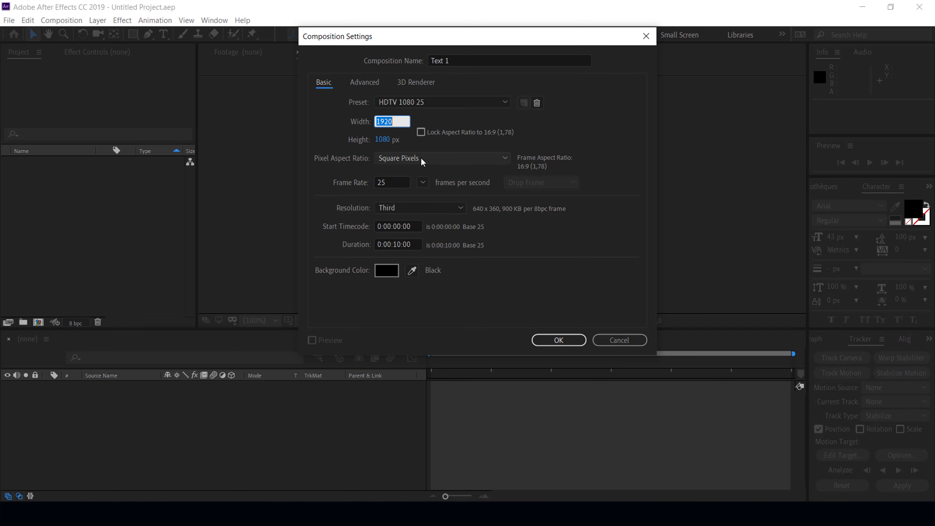
type("1630")
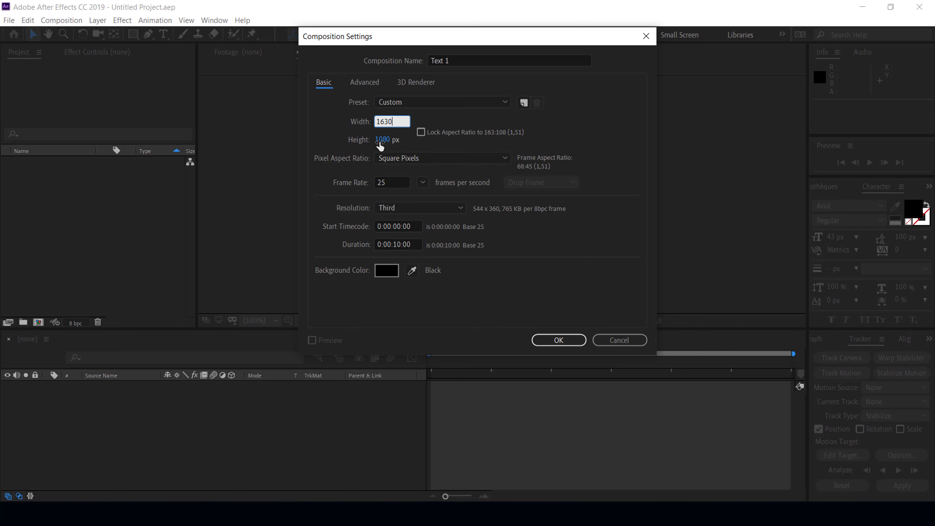
key("Return")
type("330")
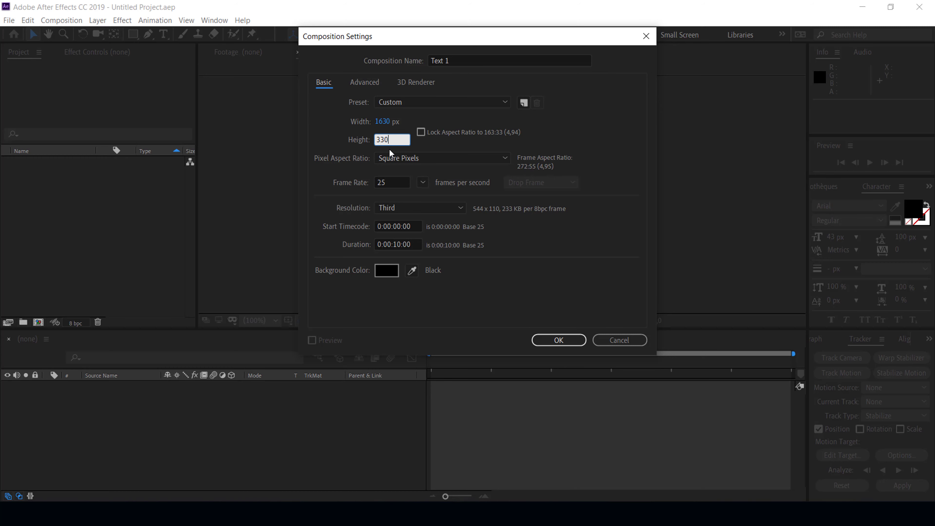
left_click(555, 338)
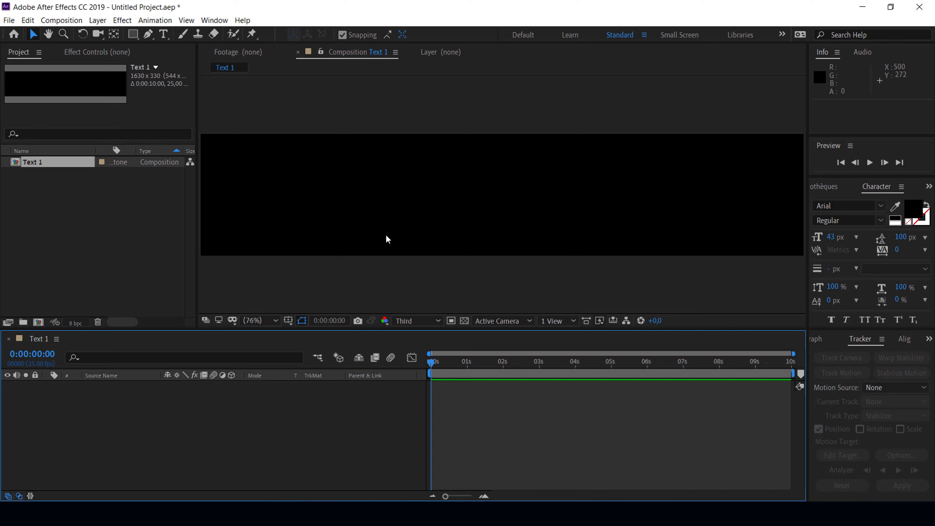
With the Type tool and a white FFFFFF fill, type STAY HOME in the viewer
left_click(163, 34)
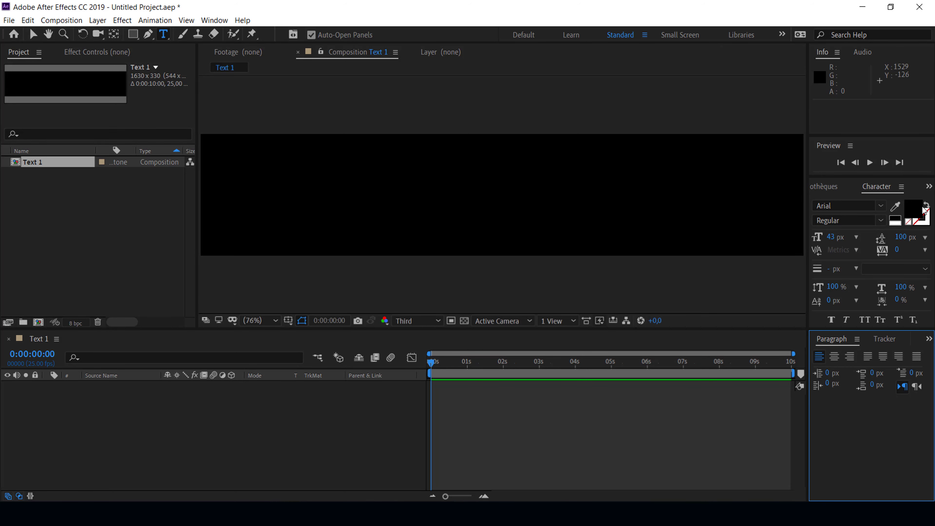
left_click(915, 212)
left_click(64, 172)
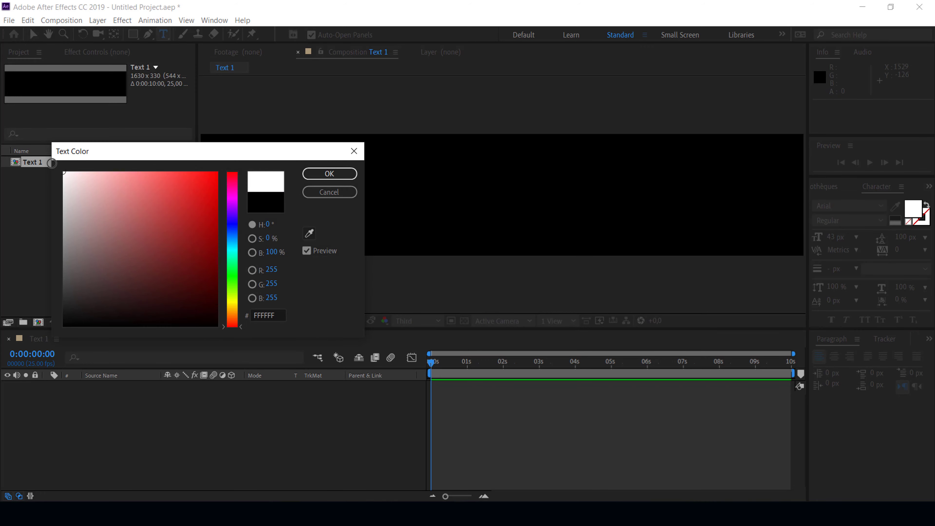
left_click(317, 176)
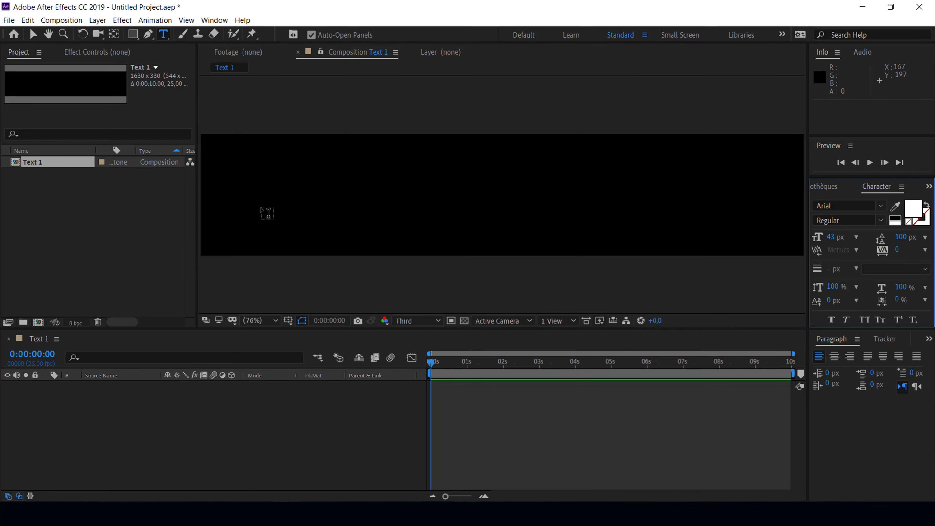
left_click(259, 211)
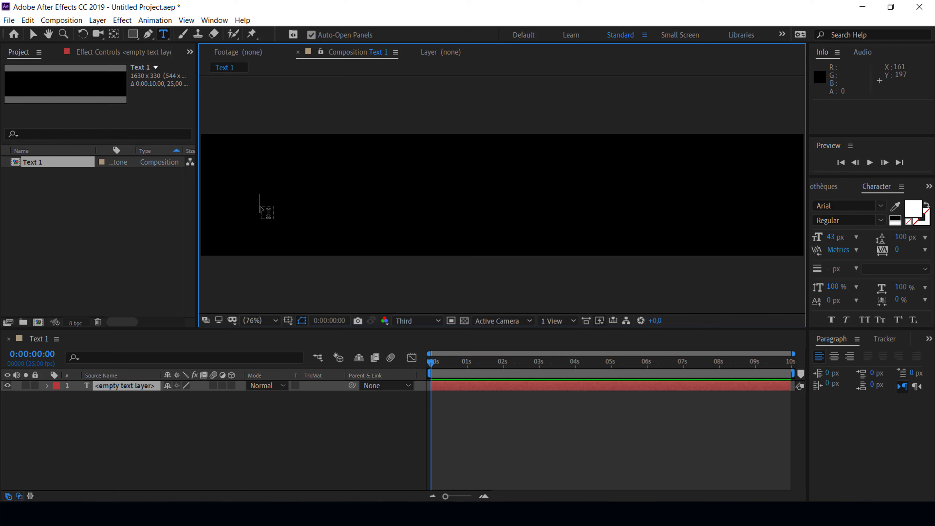
type("S")
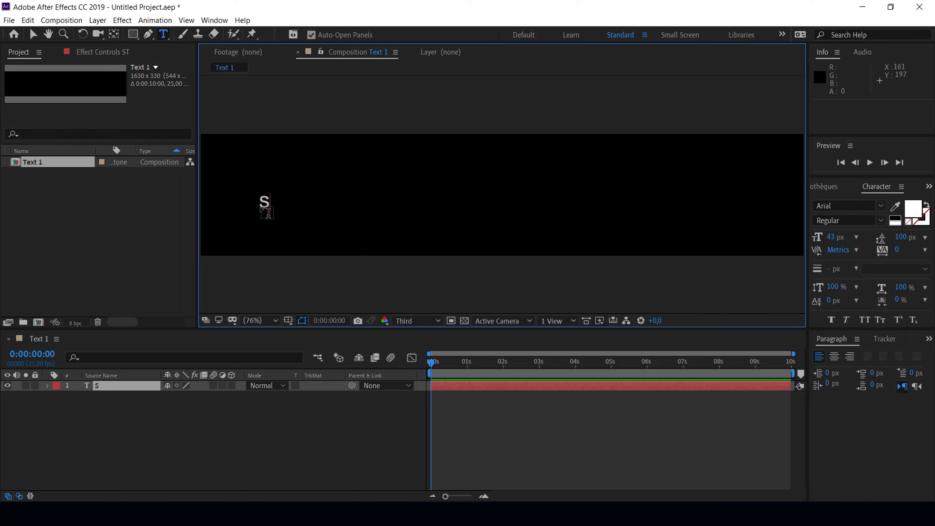
type("TAY H")
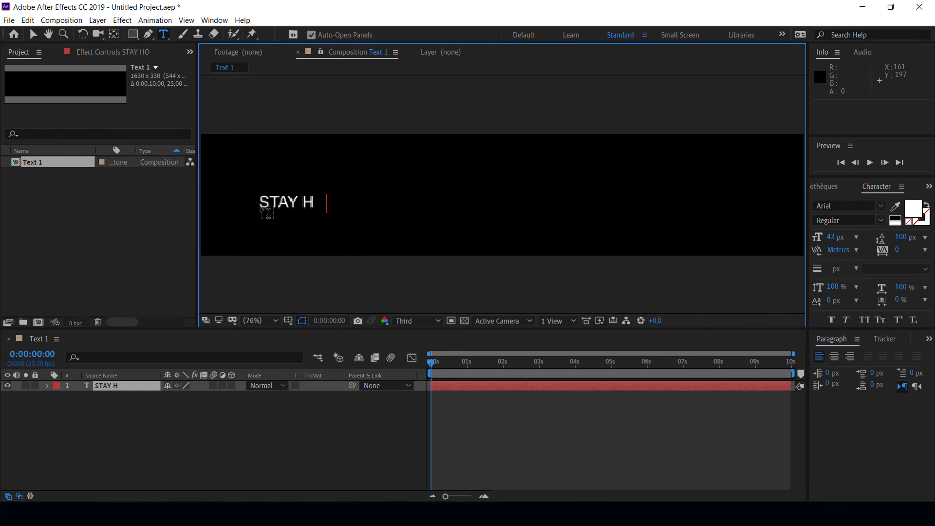
type("OME")
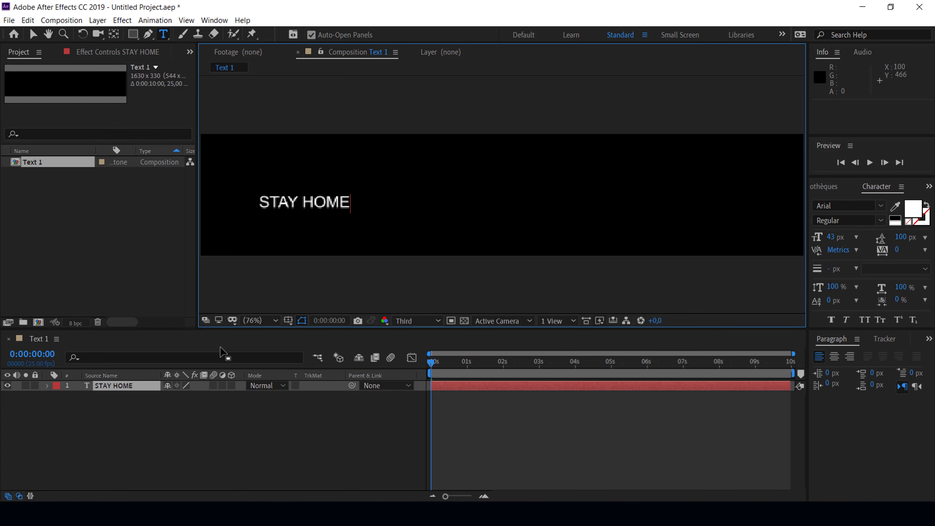
left_click(124, 387)
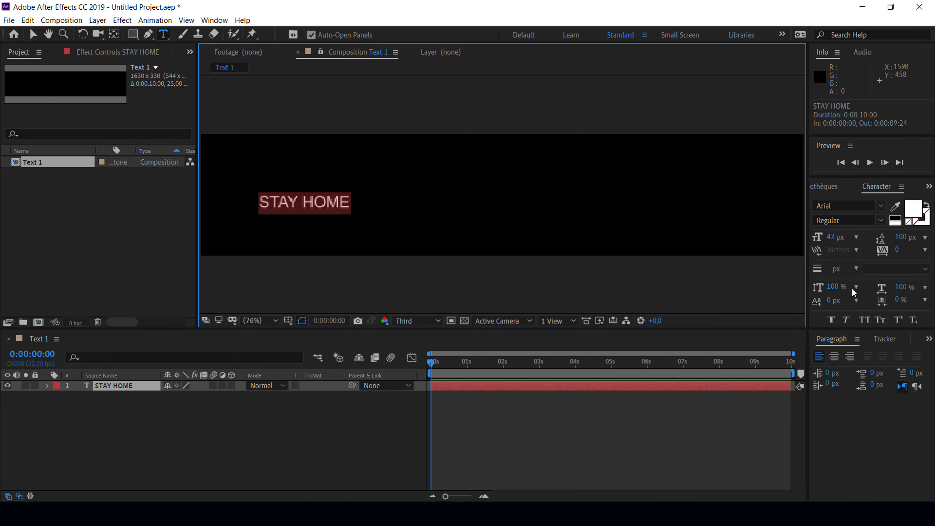
Set the STAY HOME text to Bebas Neue Bold at 452 px
left_click(845, 206)
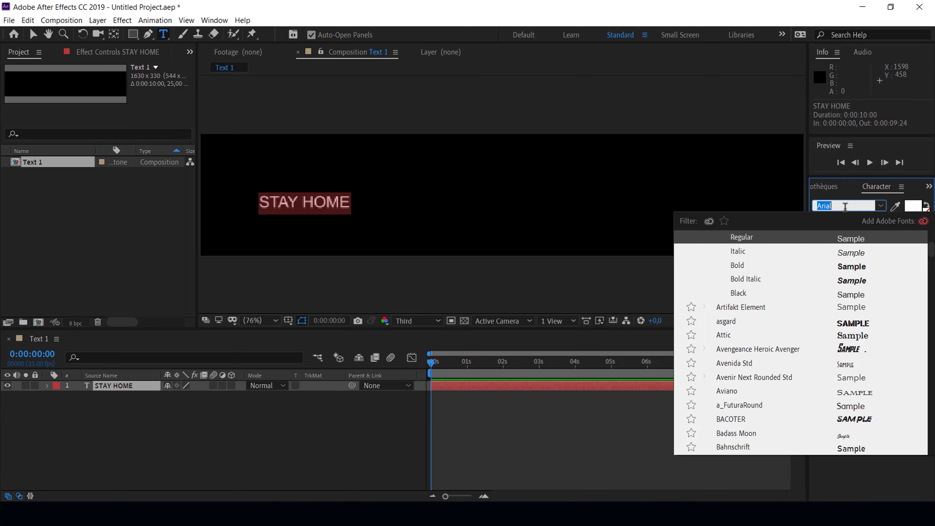
type("BEBE")
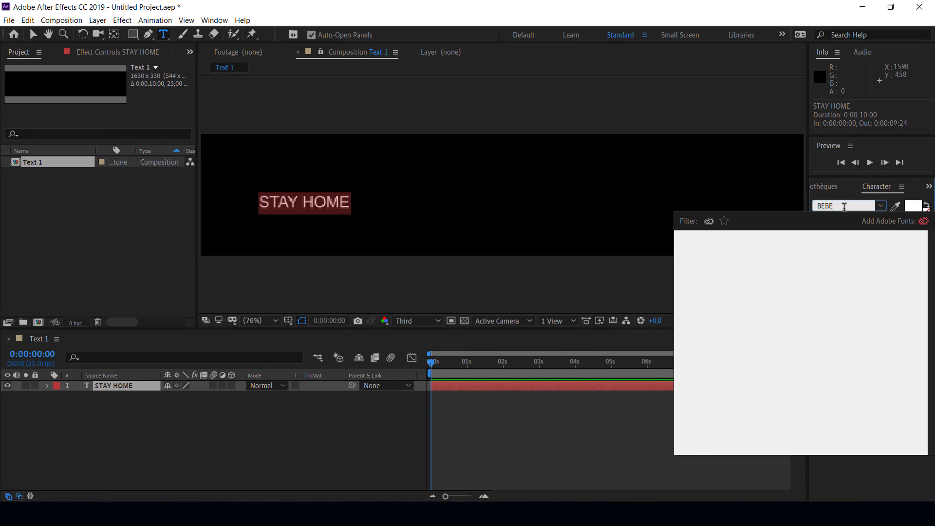
key("BackSpace")
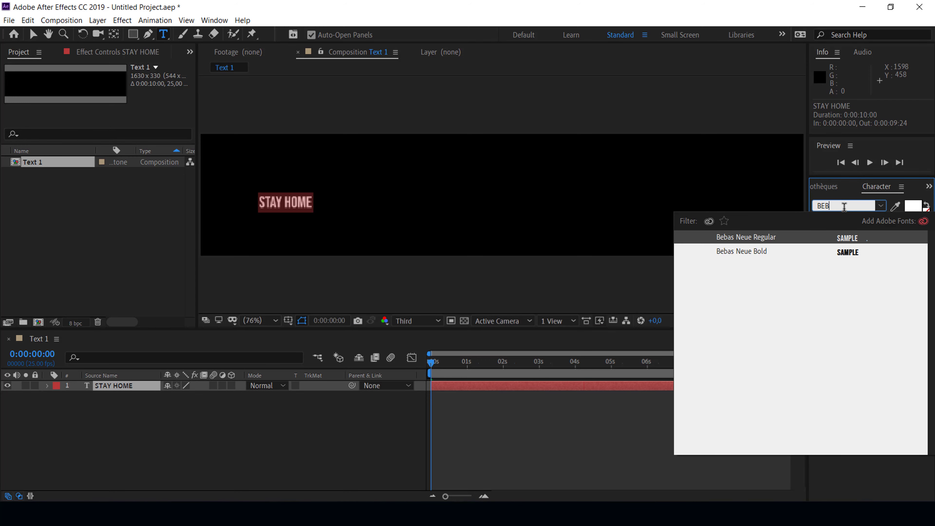
left_click(755, 252)
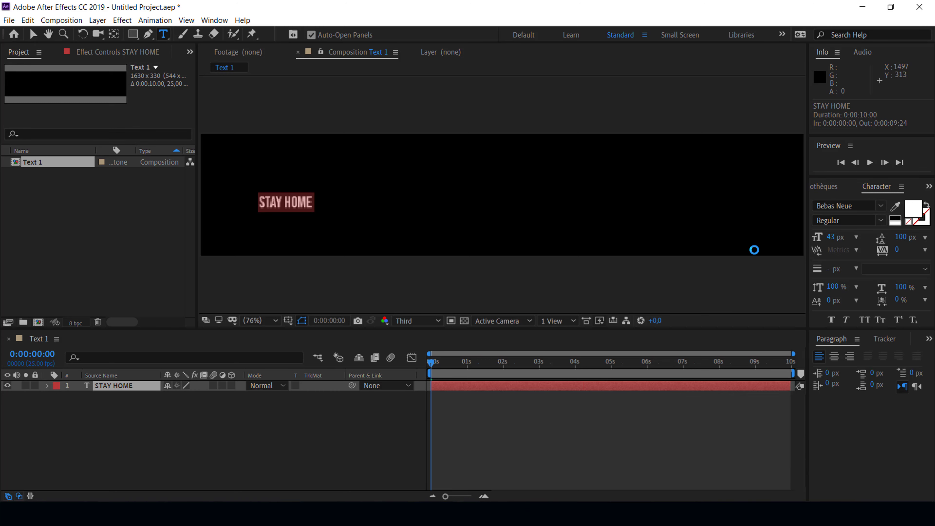
left_click(833, 241)
type("4")
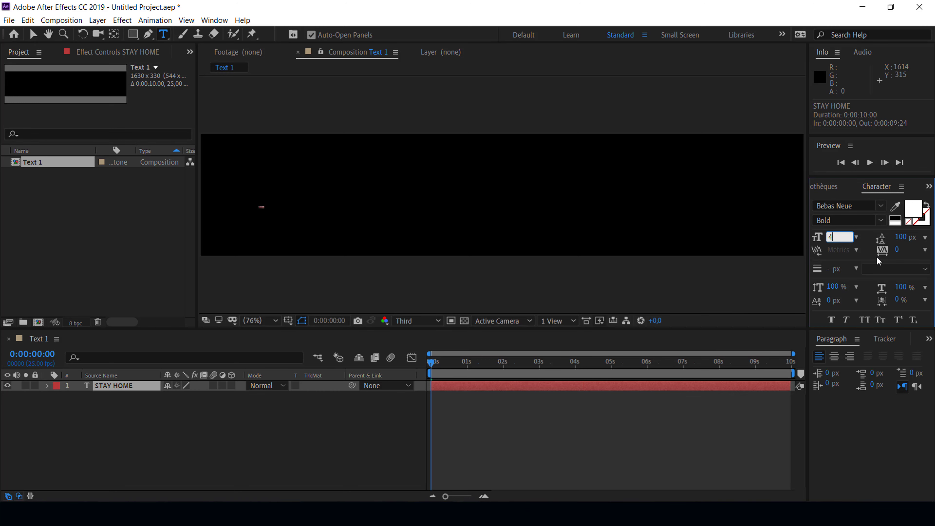
type("52")
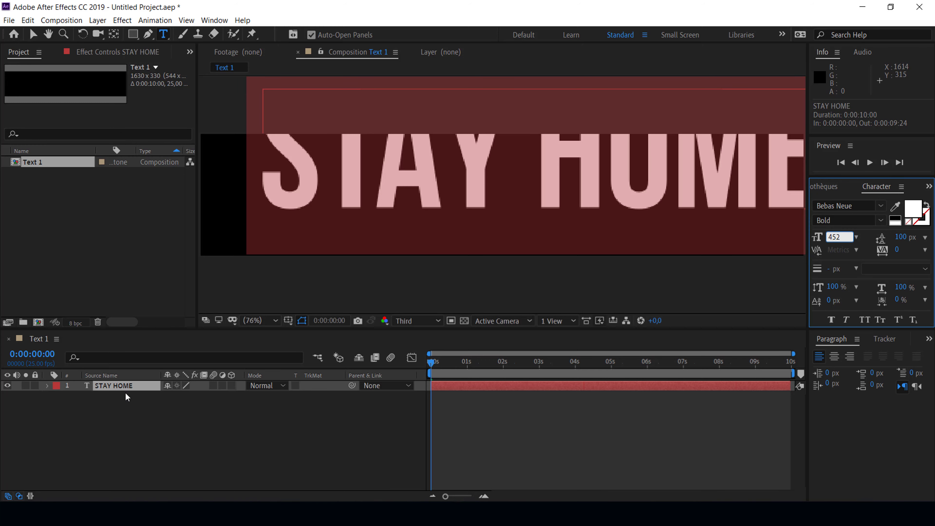
left_click(116, 388)
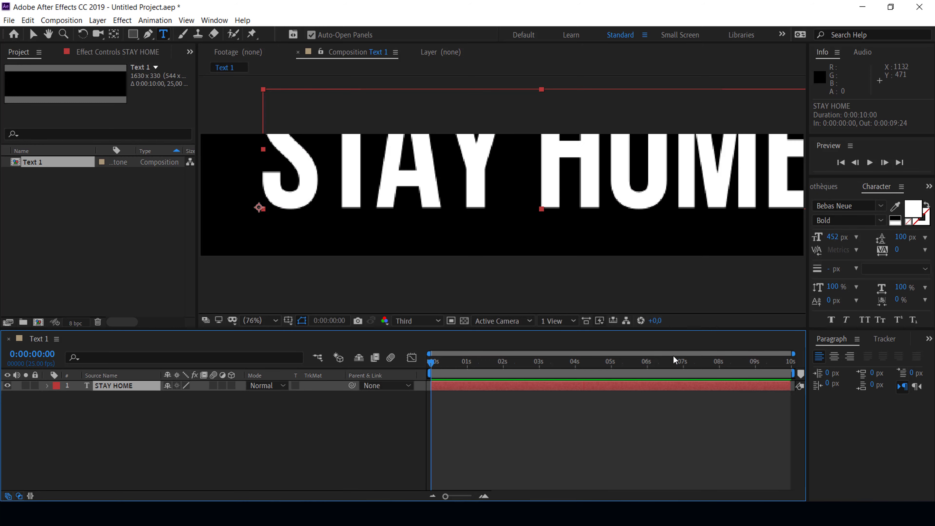
Centre the text horizontally and vertically using the Align panel
left_click(929, 339)
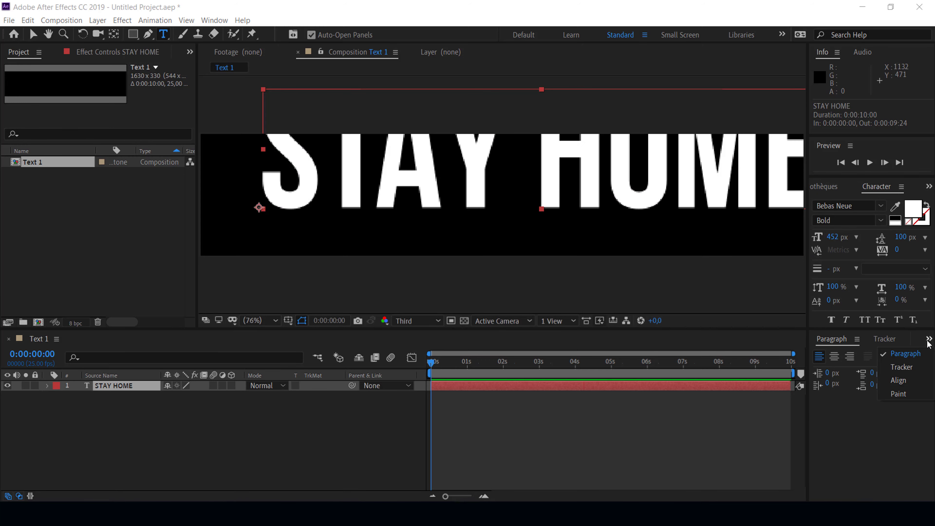
left_click(902, 383)
left_click(842, 372)
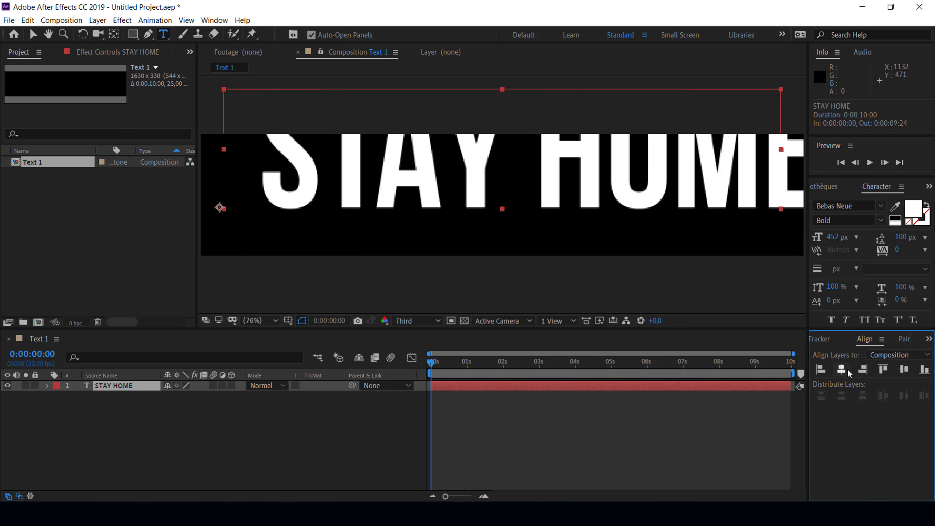
key("Caps_Lock")
left_click(901, 372)
key("Caps_Lock")
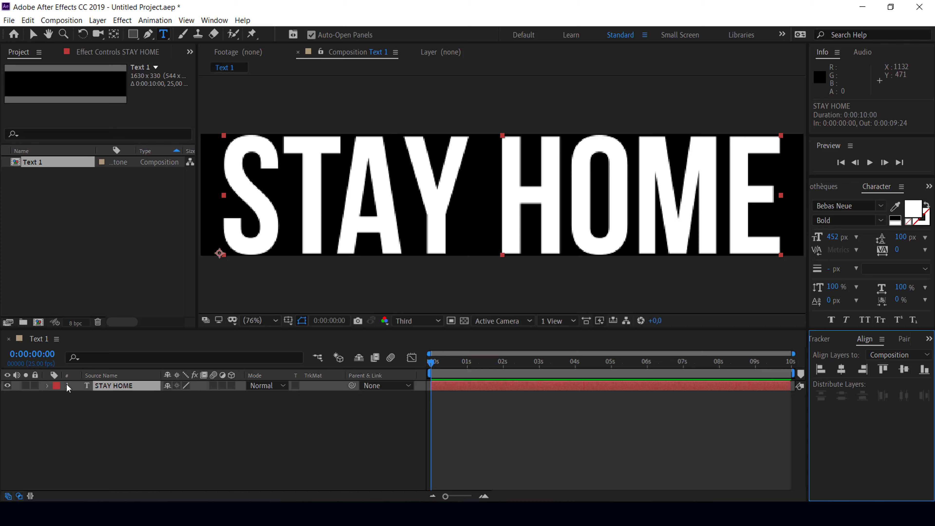
Add a Skew animator to the STAY HOME layer with a skew of 20
left_click(48, 385)
left_click(237, 396)
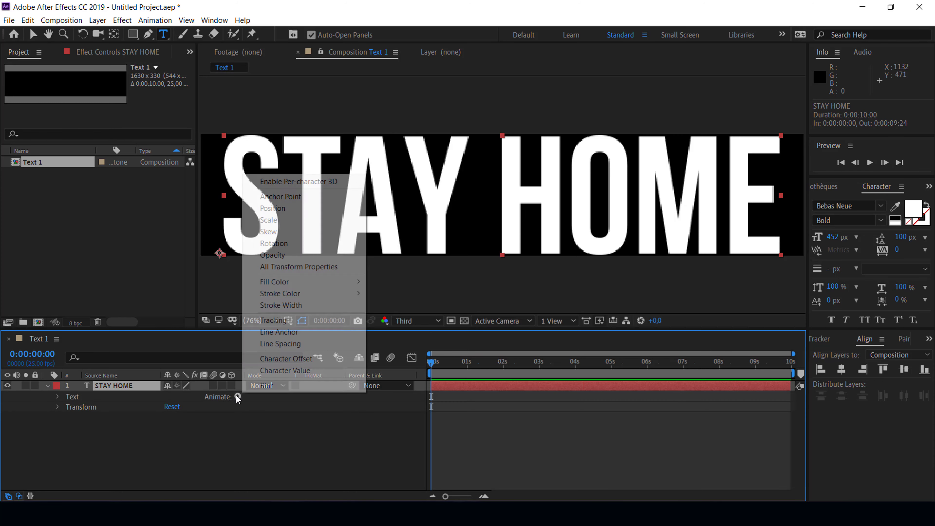
left_click(268, 232)
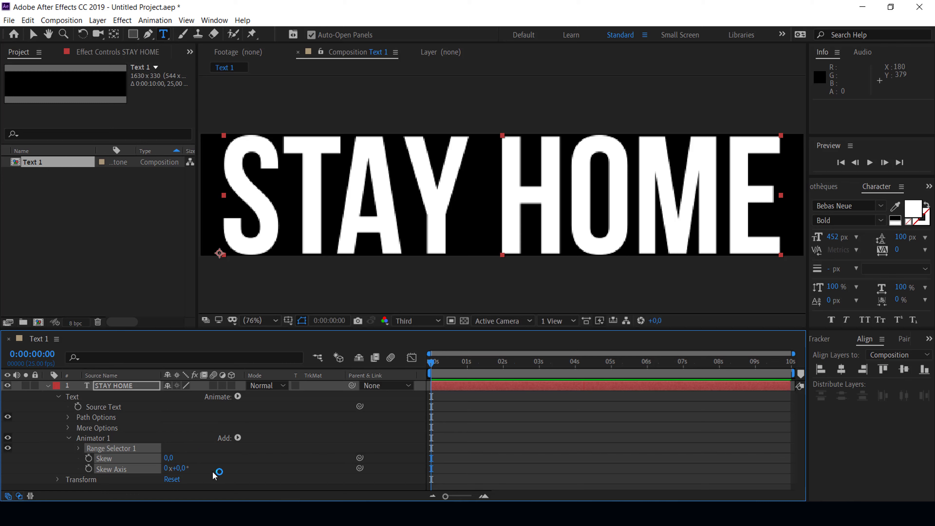
left_click(169, 458)
type("20")
left_click(431, 369)
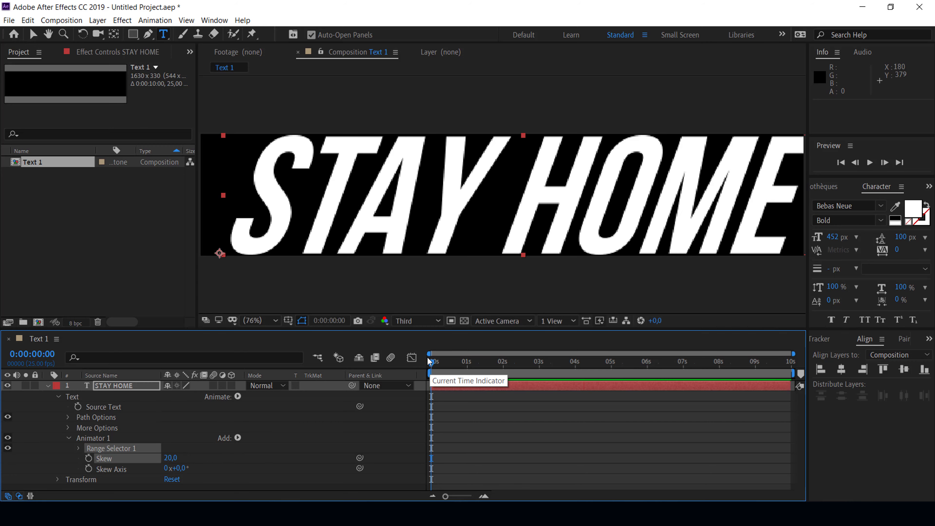
Re-centre the slanted text horizontally and vertically in the composition
left_click(842, 370)
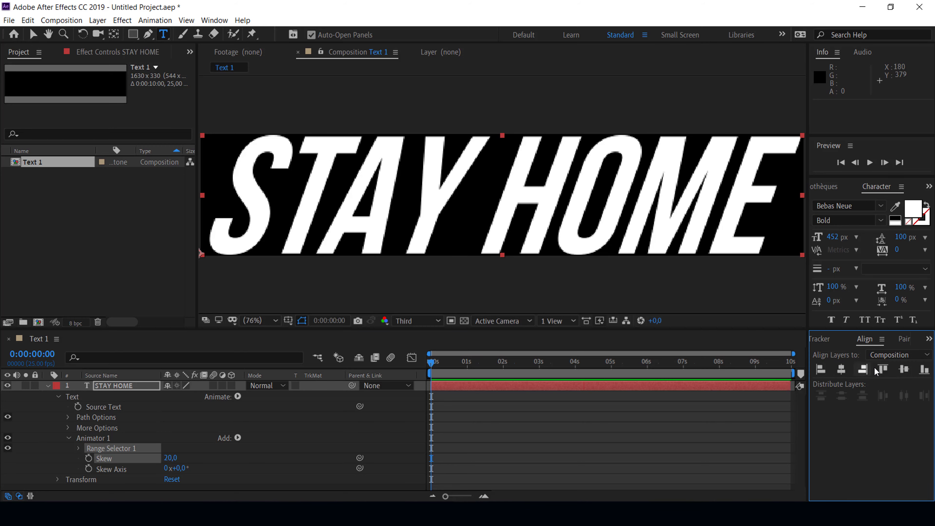
left_click(904, 370)
left_click_drag(23, 164, 44, 163)
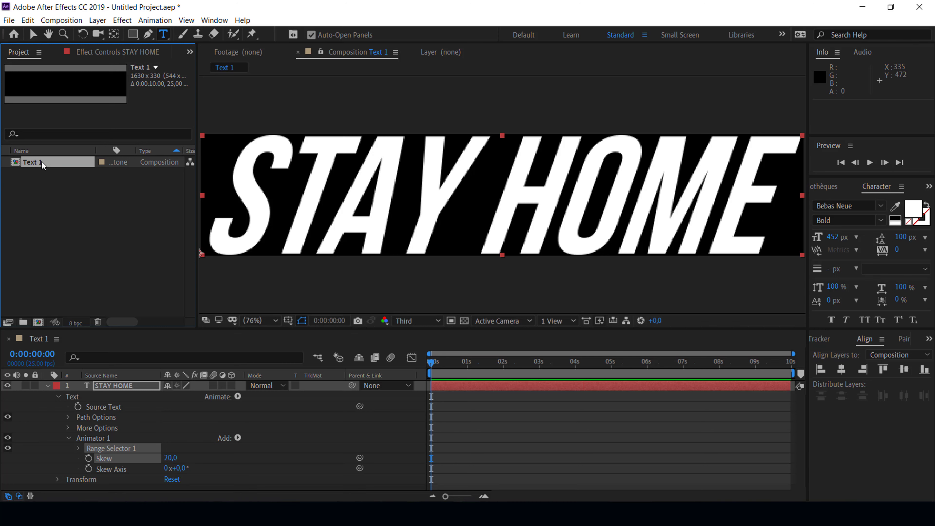
Duplicate Text 1 as Text 2 and change its skew to -30
key("ctrl+d")
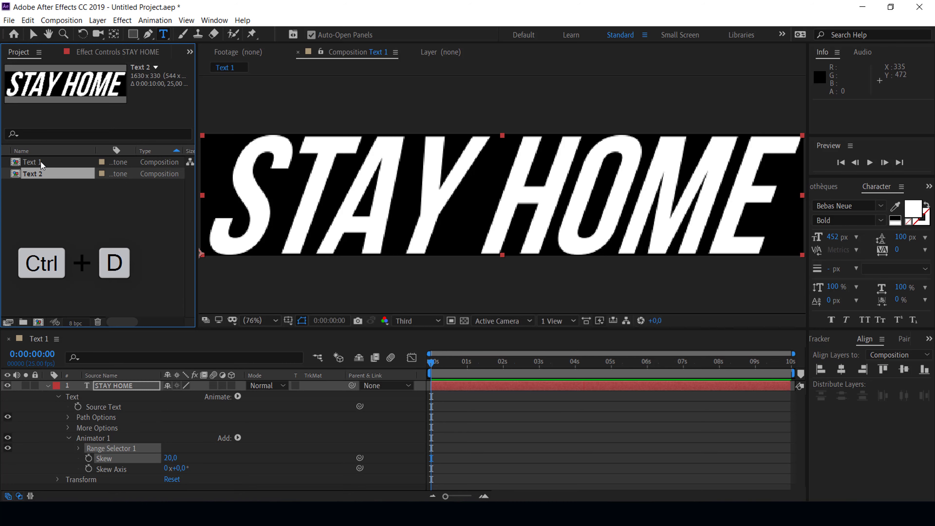
double_click(41, 176)
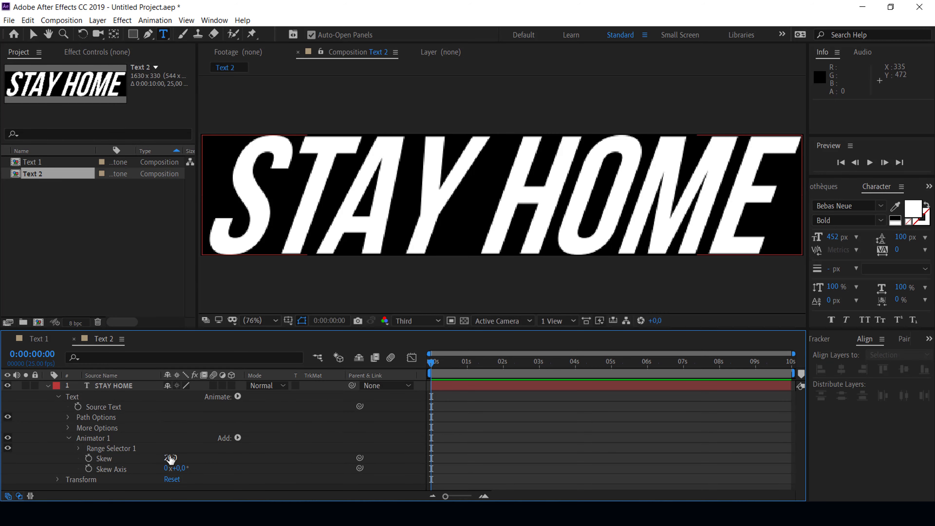
left_click(170, 458)
type("-30")
key("Return")
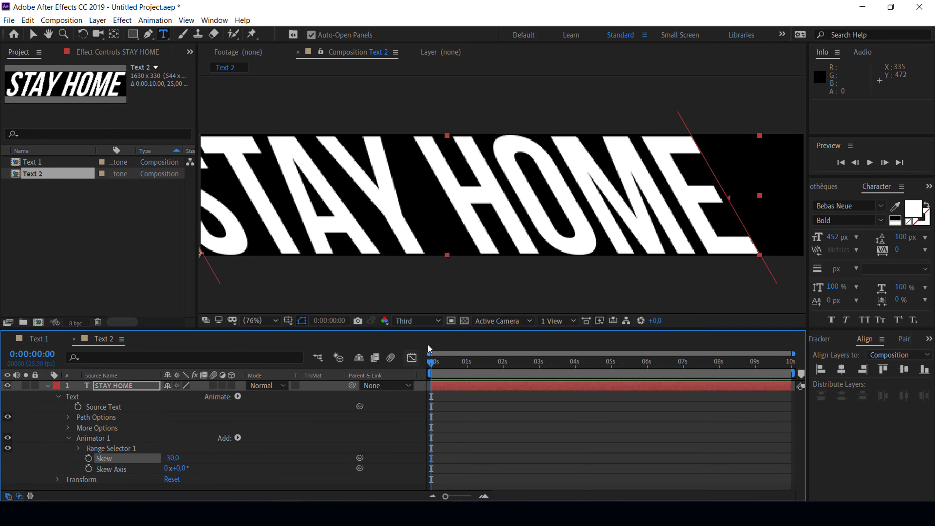
Recentre the text horizontally, zoom the viewer to 50% and return to the Selection tool
left_click(840, 369)
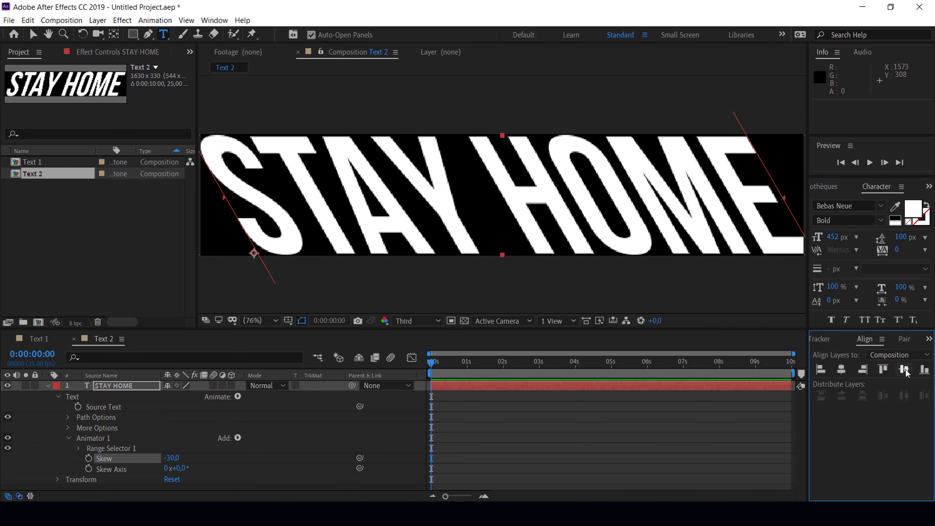
key("comma")
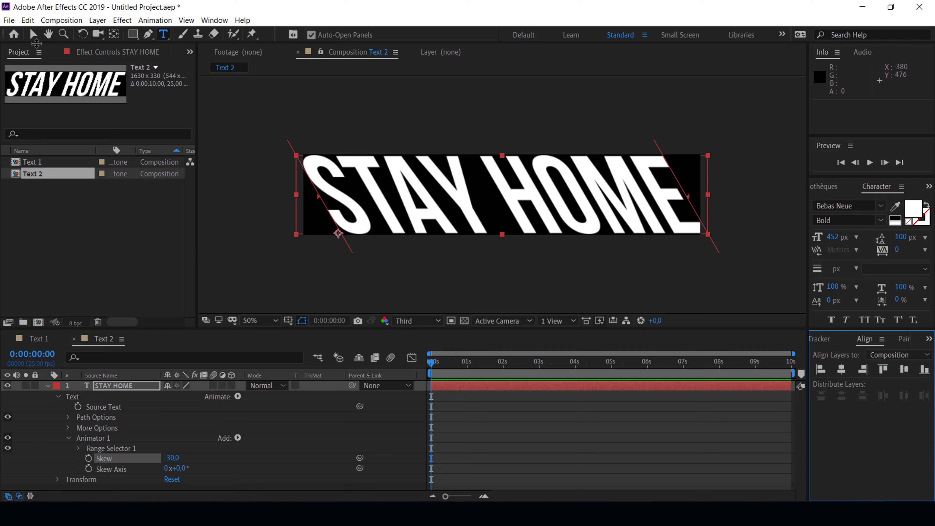
left_click(34, 36)
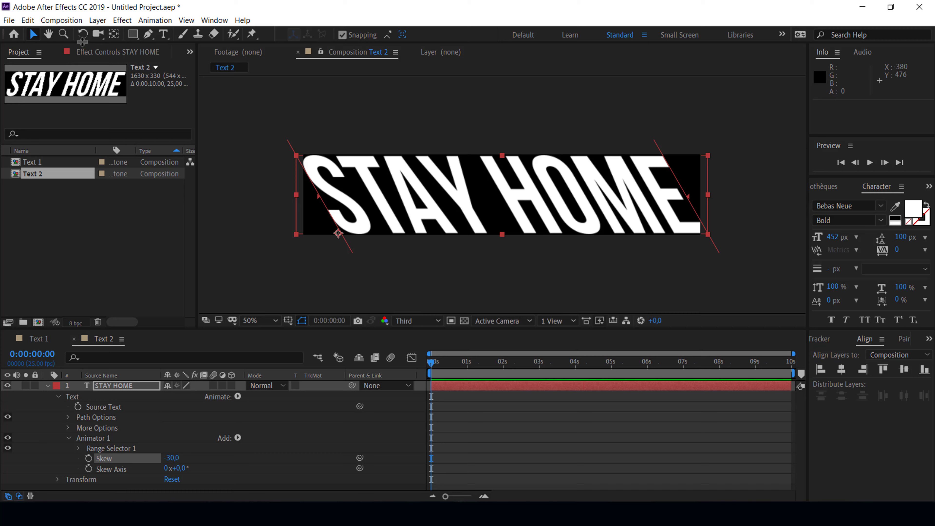
Widen Text 2 to 1680 px, recentre the text and collapse the layer's properties
left_click(61, 20)
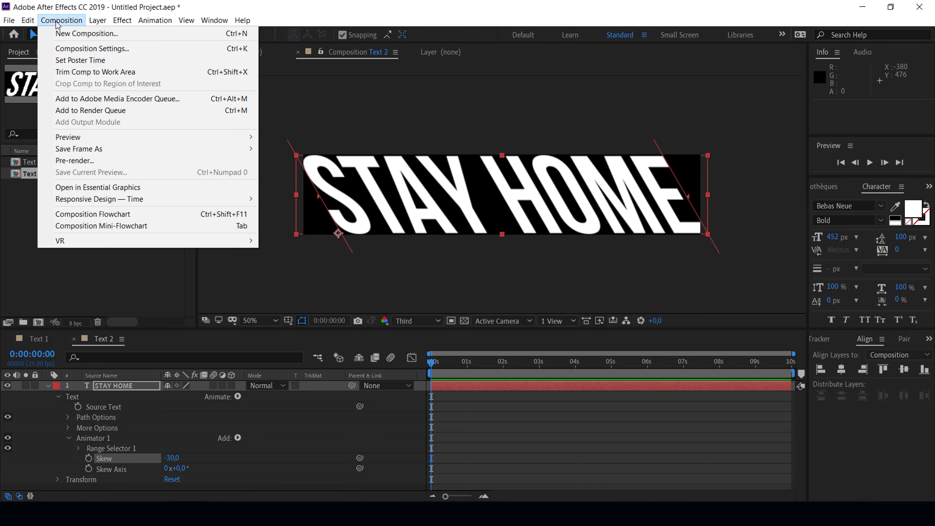
left_click(65, 49)
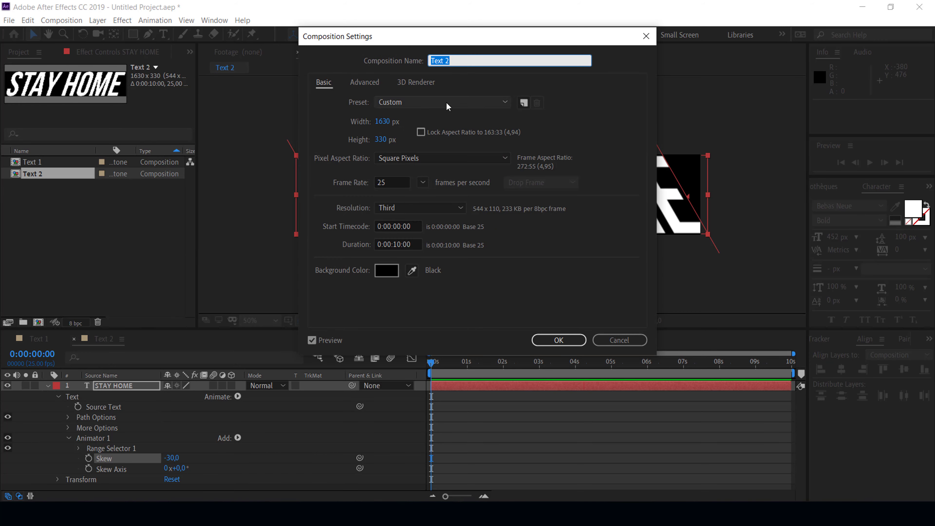
left_click_drag(383, 121, 397, 122)
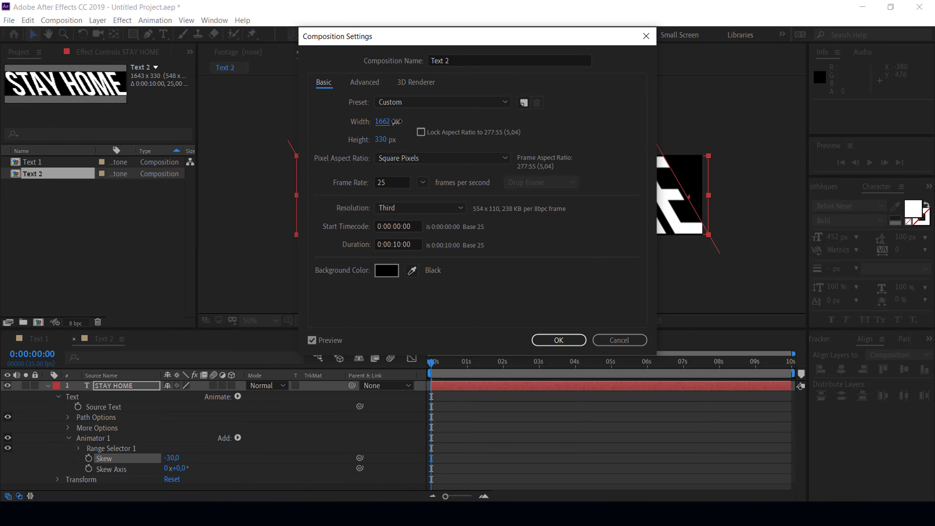
mouse_move(397, 121)
left_mouse_down()
mouse_move(378, 129)
mouse_move(385, 121)
left_mouse_up()
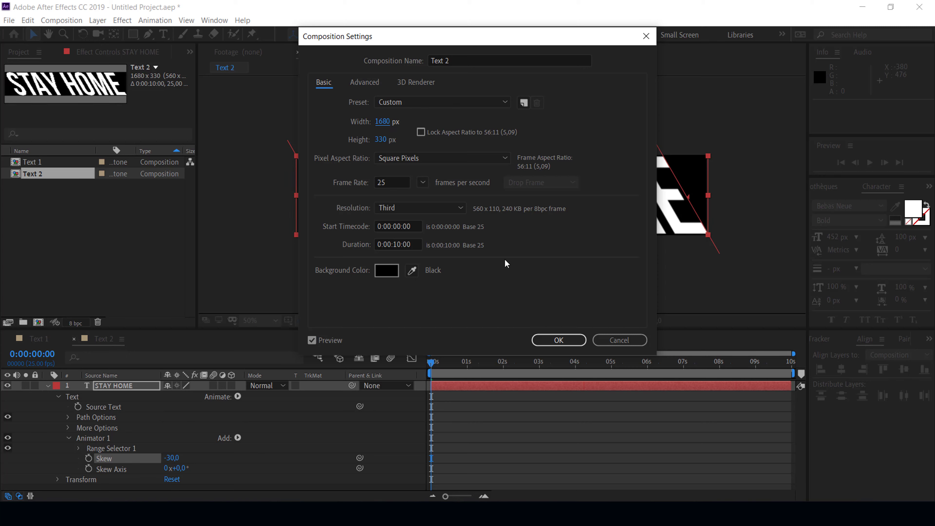
left_click(567, 339)
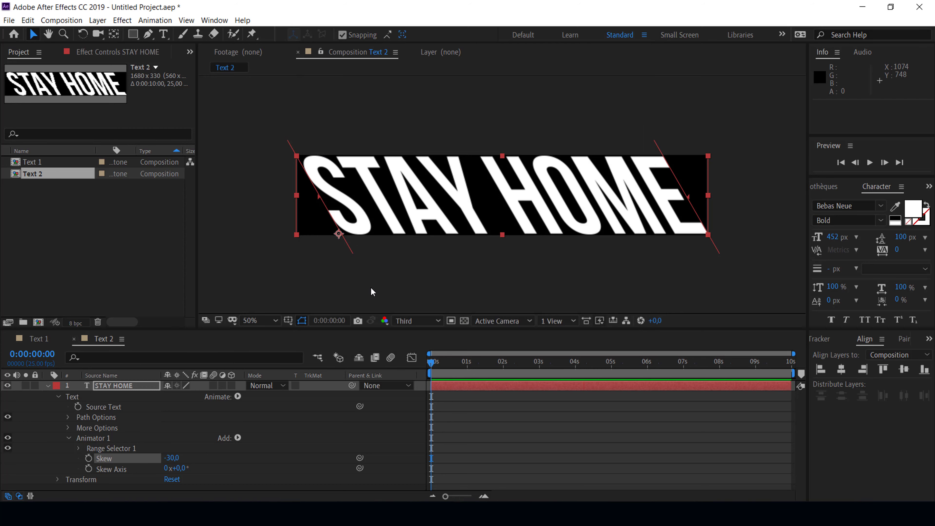
left_click(842, 369)
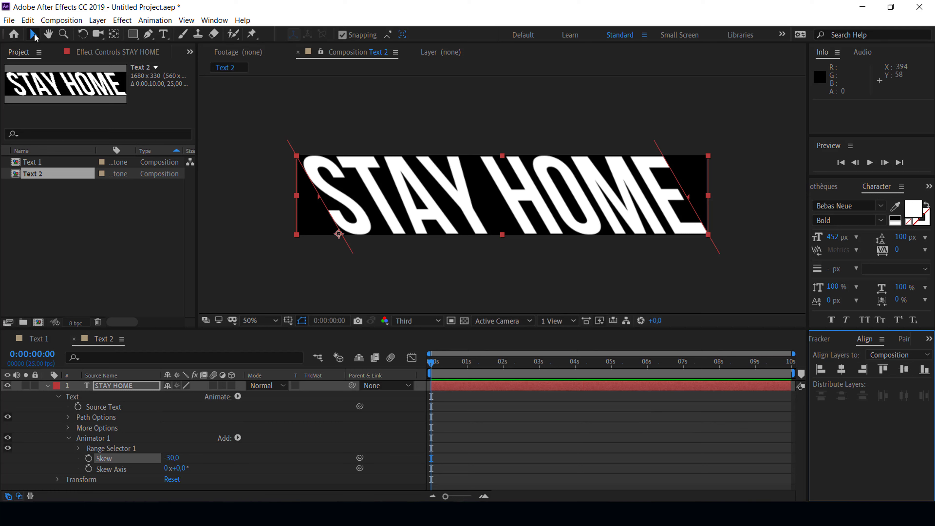
left_click(48, 386)
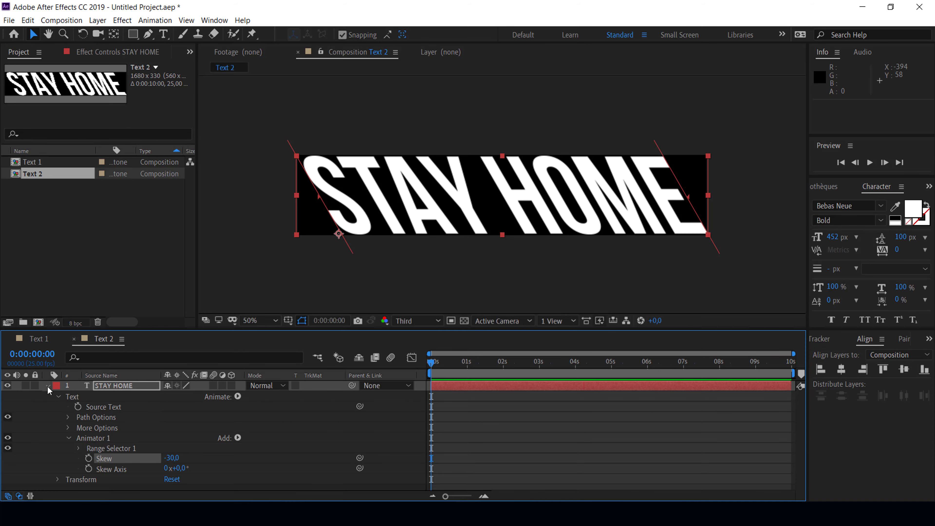
Create an empty 1920 × 1080 composition named text slide 1
left_click(39, 323)
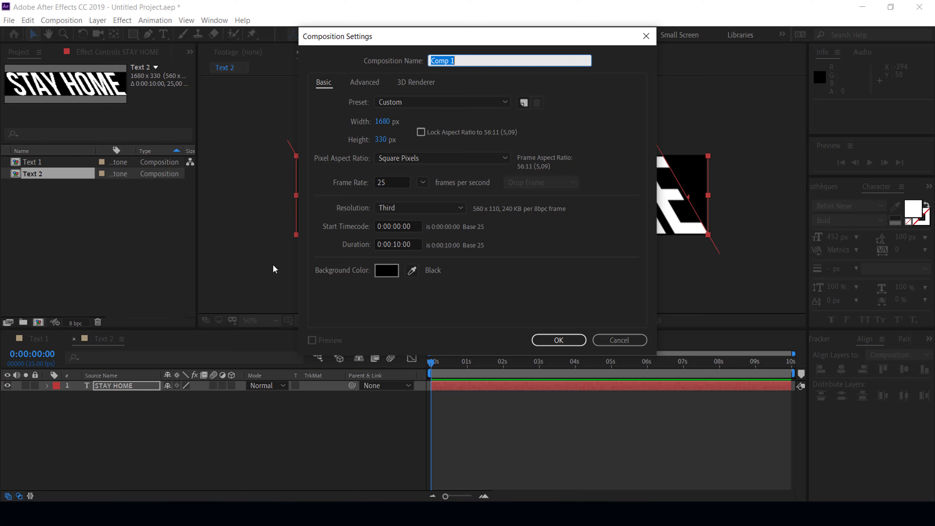
type("text slide")
left_click(393, 126)
type("1920")
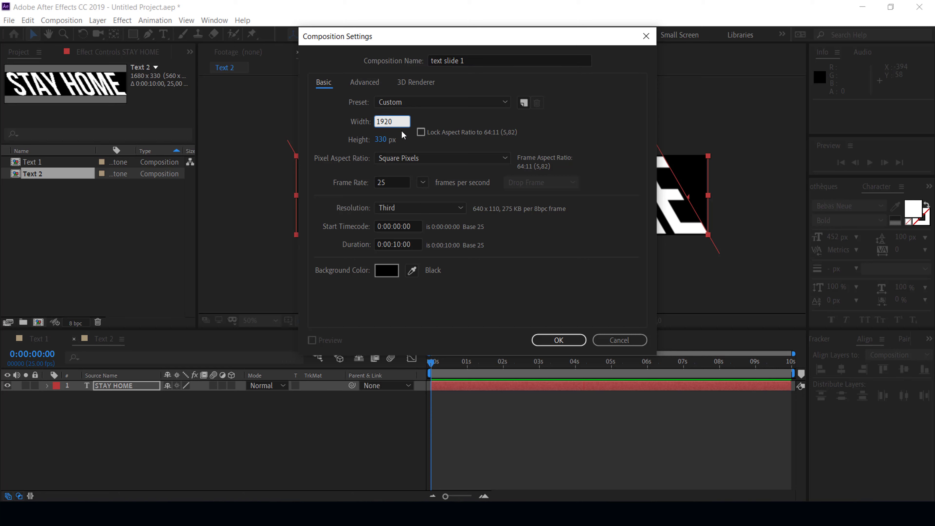
left_click(381, 139)
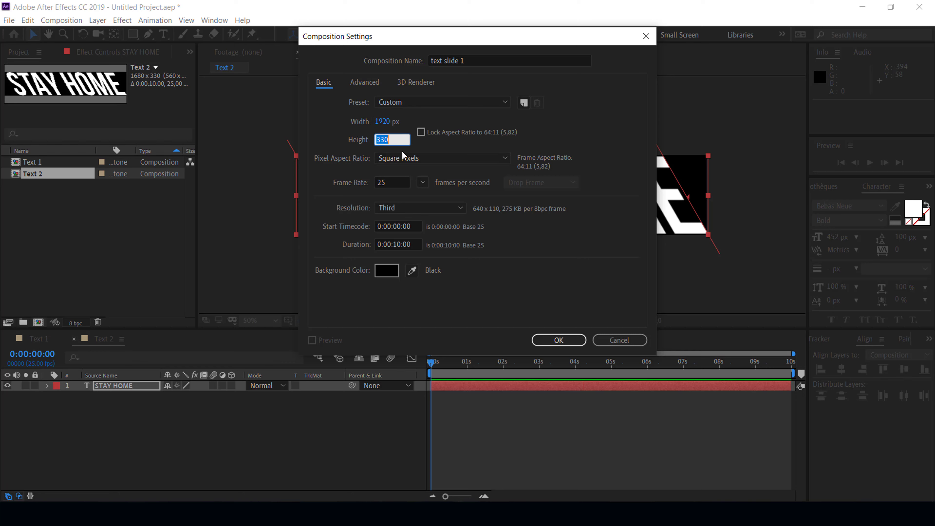
type("1080")
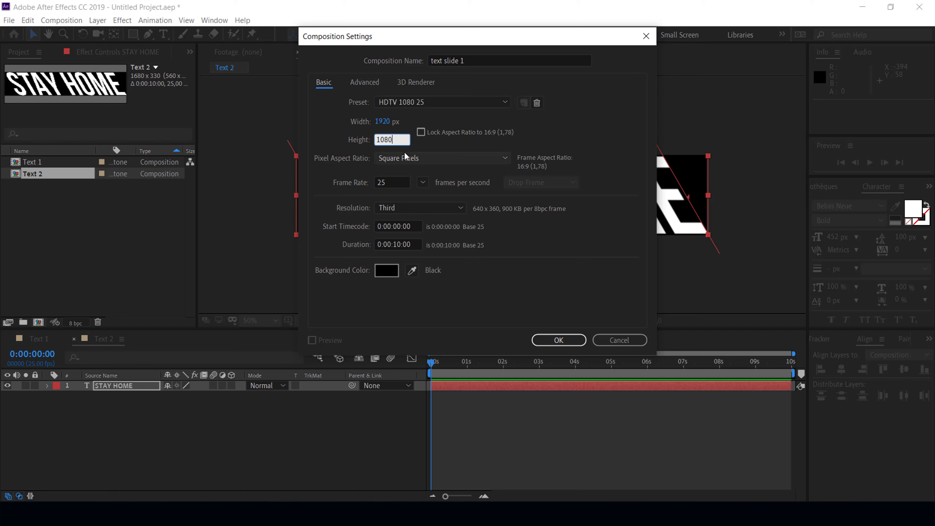
left_click(548, 342)
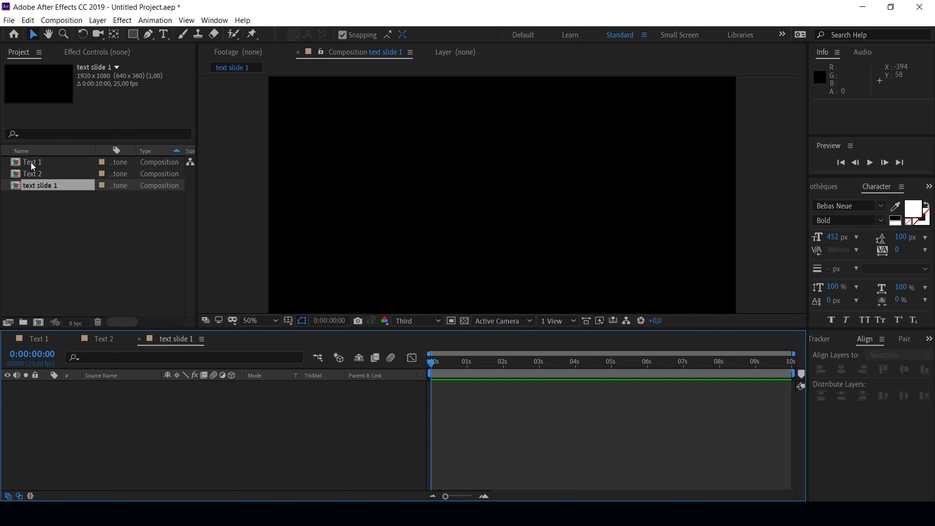
Add the Text 1 comp as a layer in text slide 1 and scale it to 40%
left_click_drag(32, 166, 59, 394)
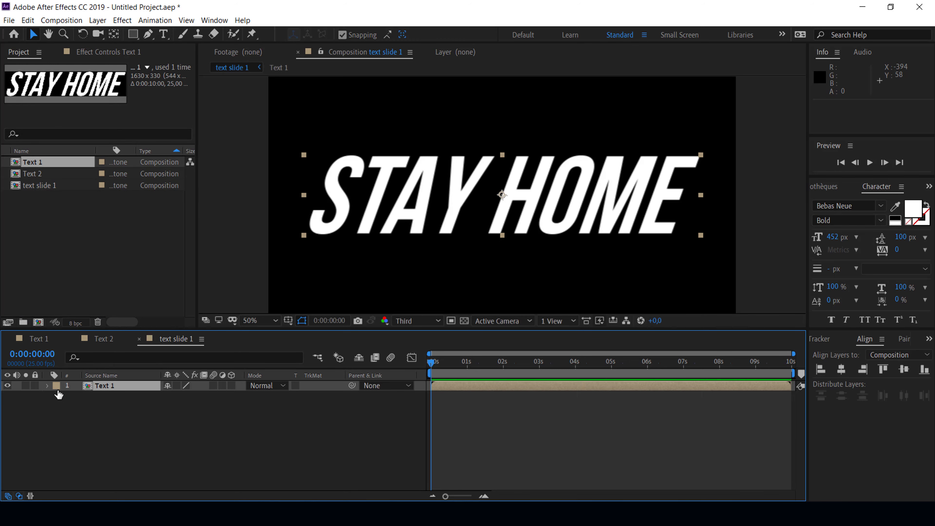
key("s")
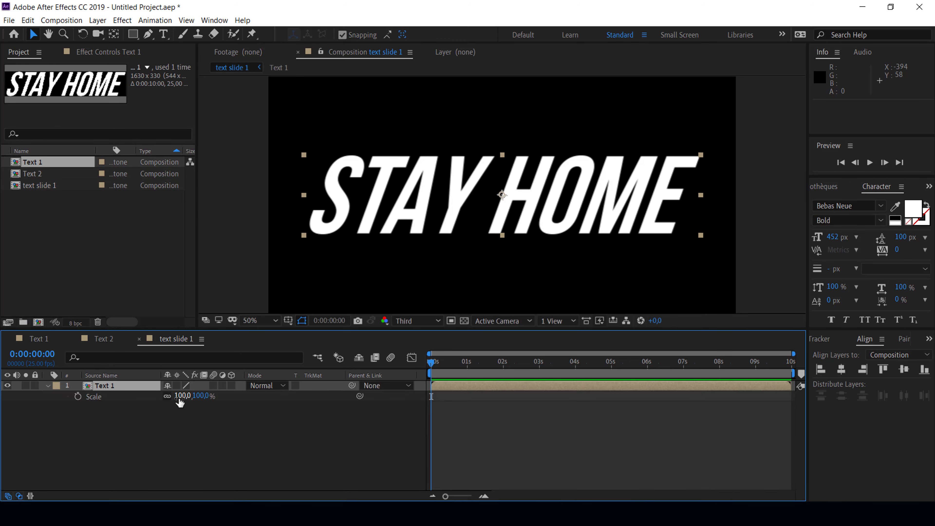
left_click_drag(180, 398, 41, 389)
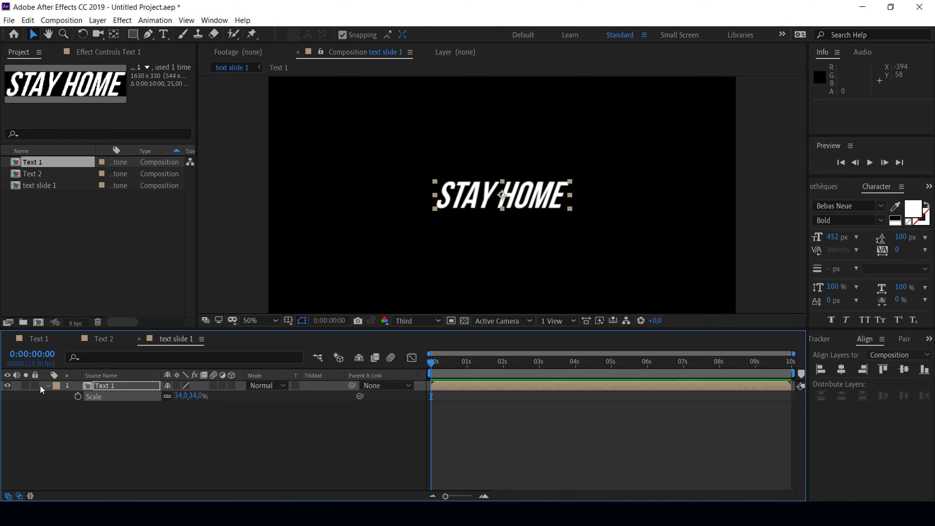
left_click(95, 386)
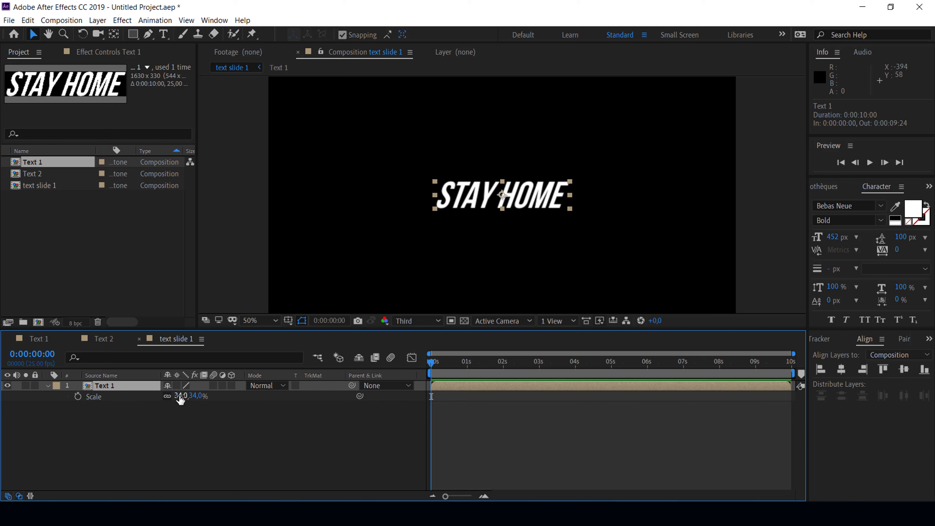
left_click(180, 397)
type("4")
left_click(188, 435)
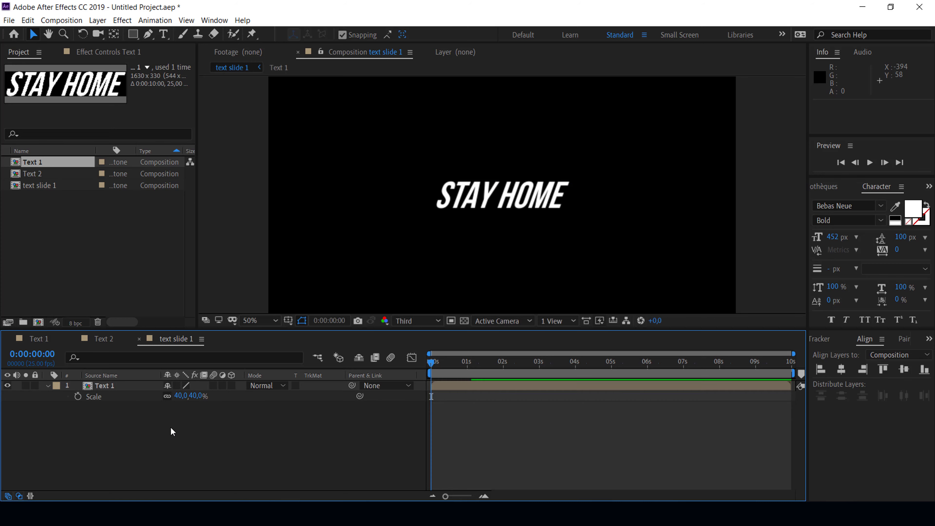
Search the effects for CC RepeTile for the Text 1 layer
left_click(114, 385)
key("ctrl+space")
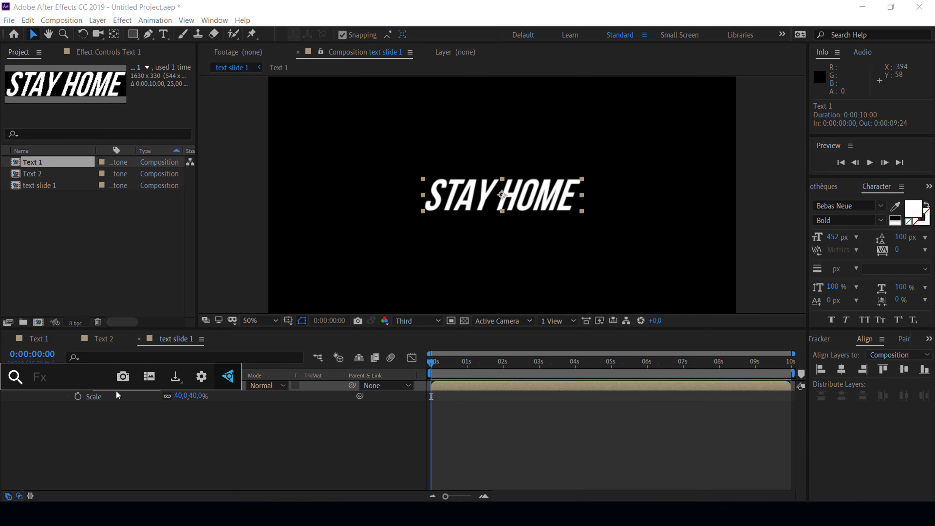
type("cc")
type("r")
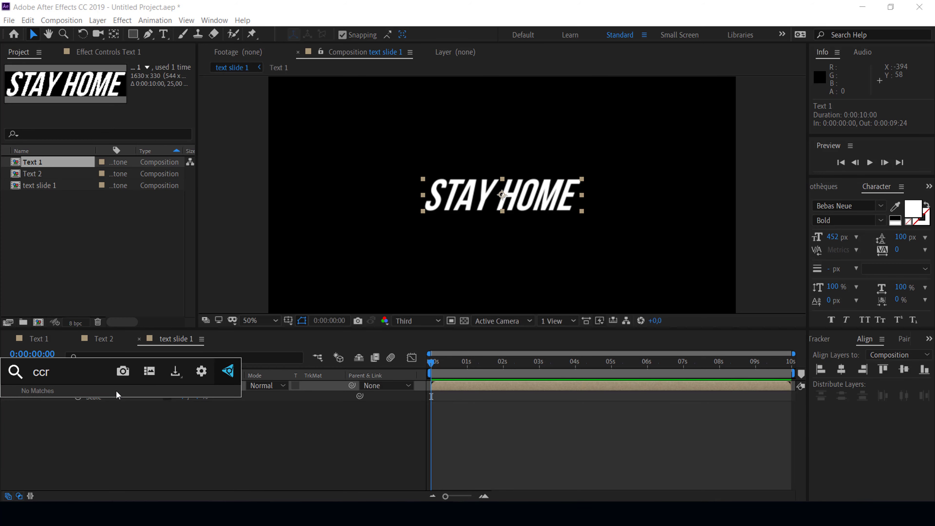
type("e")
key("BackSpace")
type("re")
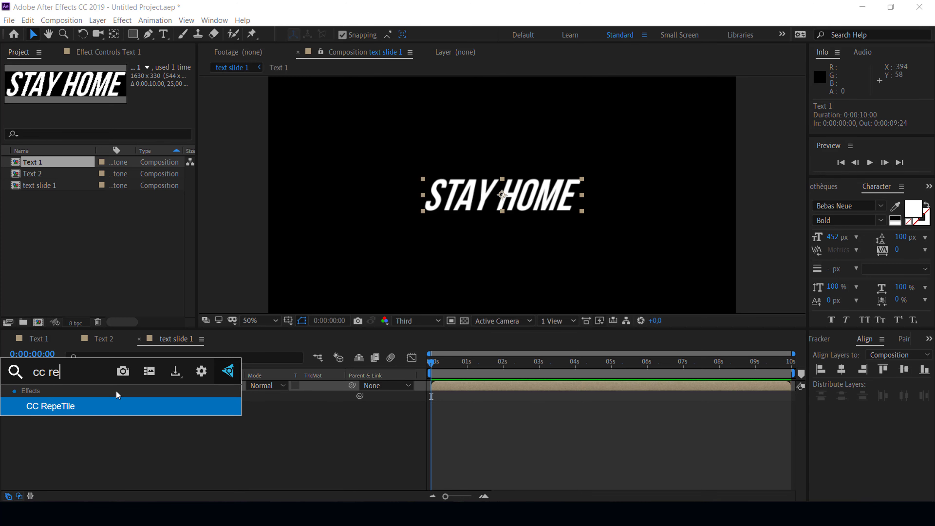
Apply CC RepeTile to Text 1 with Expand Right, Left, Down and Up all at 3000
left_click(73, 406)
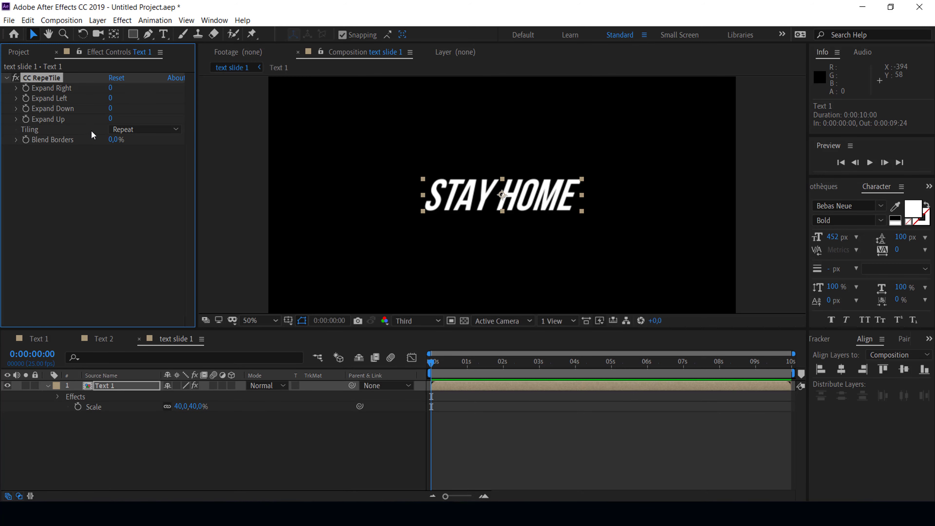
left_click(111, 88)
type("3000")
left_click(111, 99)
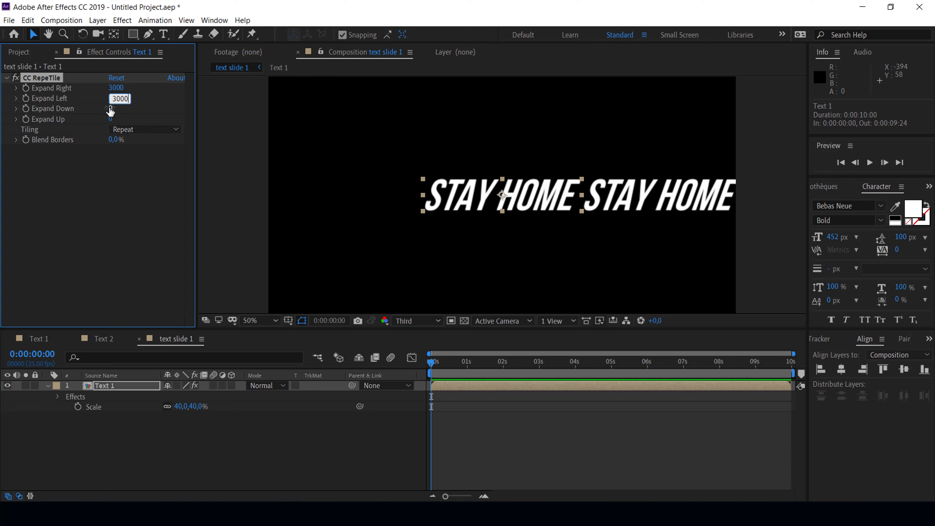
left_click(111, 108)
type("3000")
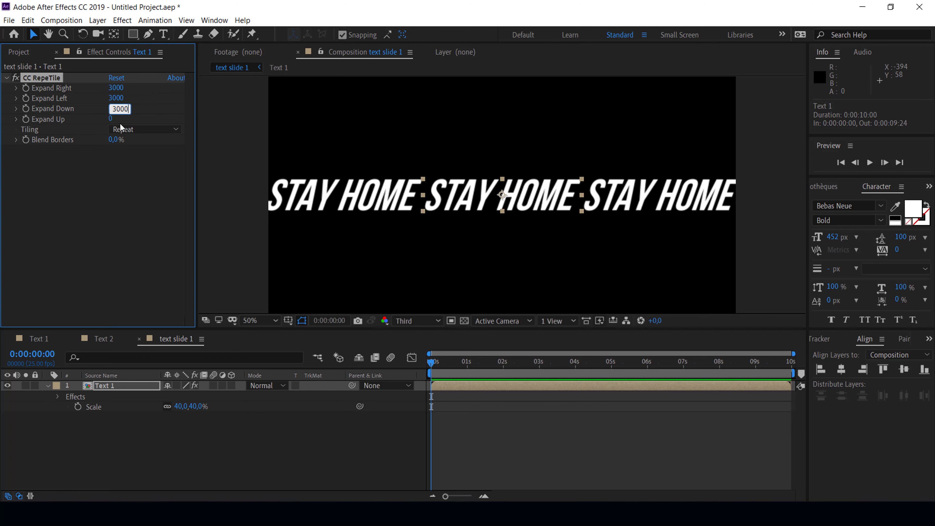
left_click(111, 119)
type("3000")
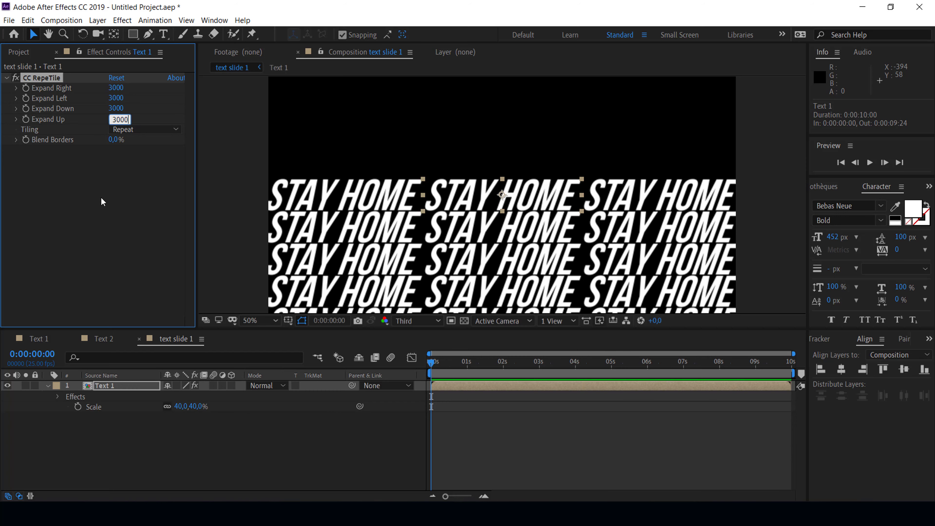
left_click(100, 197)
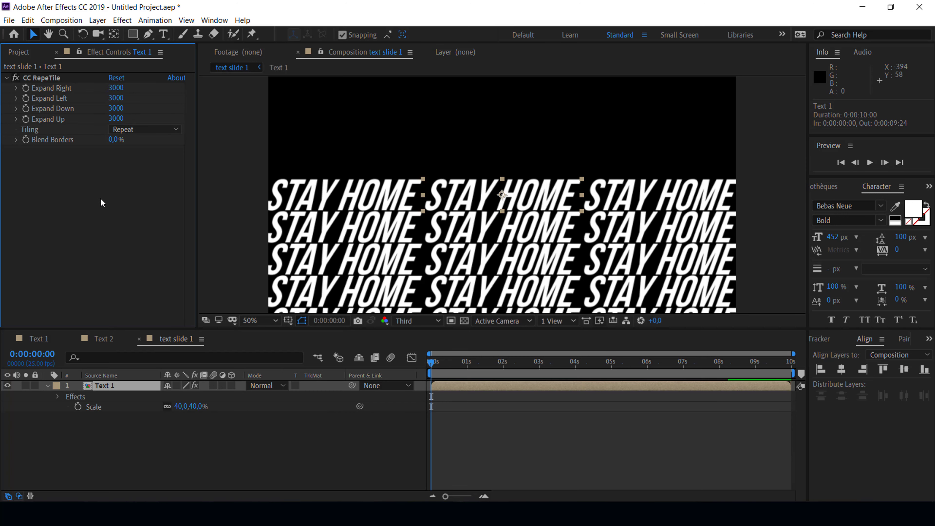
left_click(120, 387)
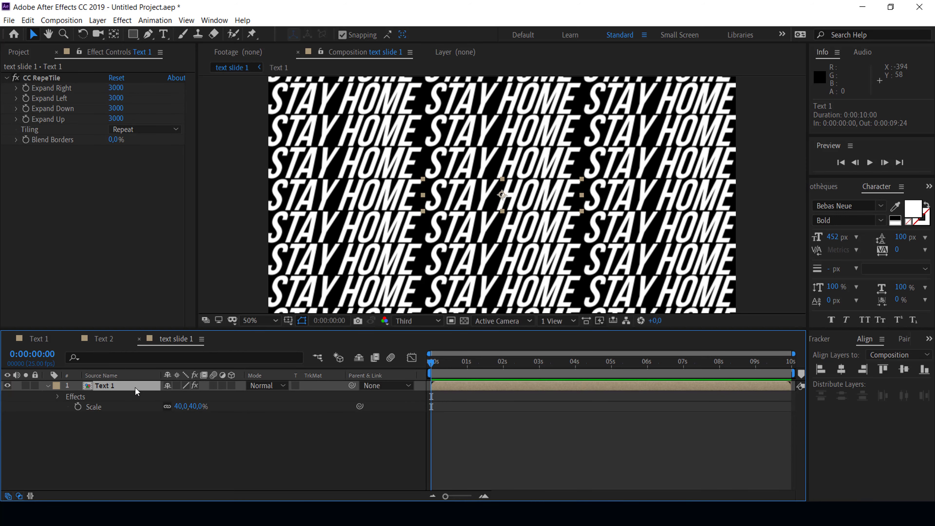
Apply the Offset effect to the Text 1 layer
key("ctrl+space")
type("of")
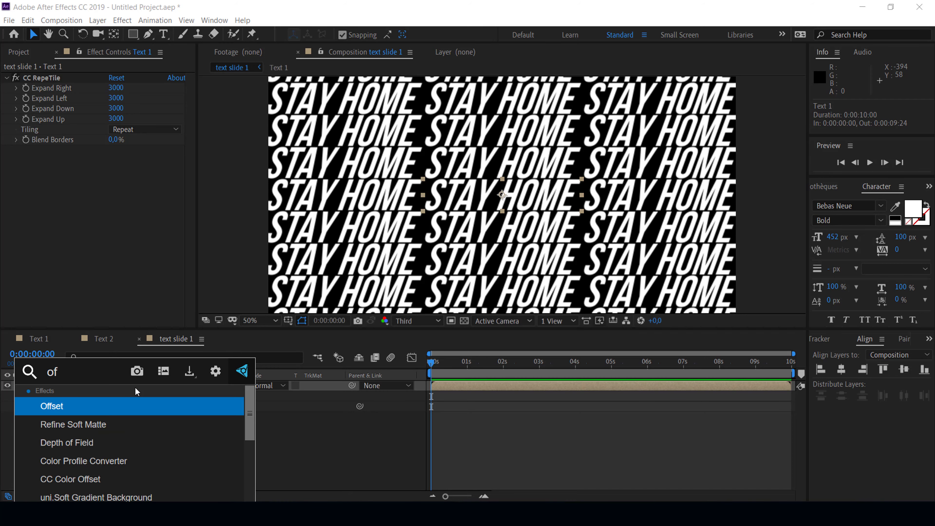
left_click(52, 406)
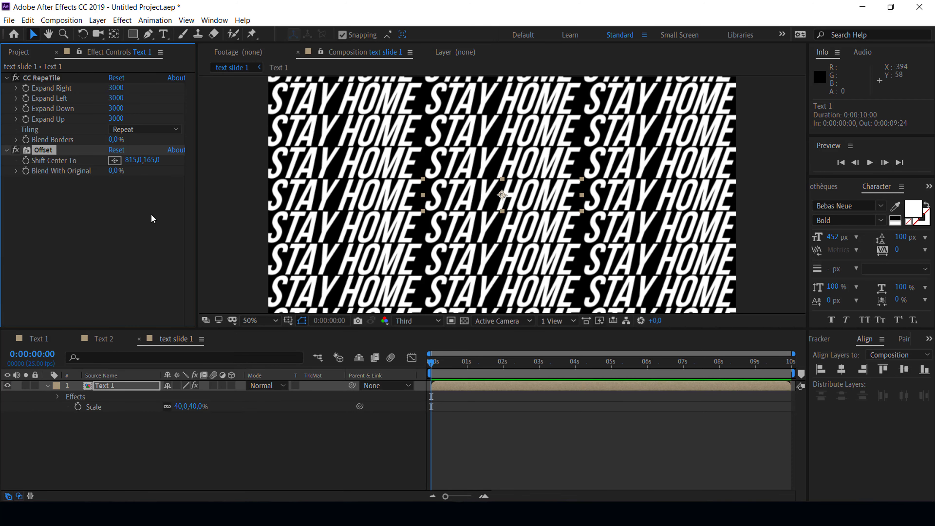
Keyframe Shift Center To at 0:00, then slide it to about -1425, 165 at the end
left_click(26, 161)
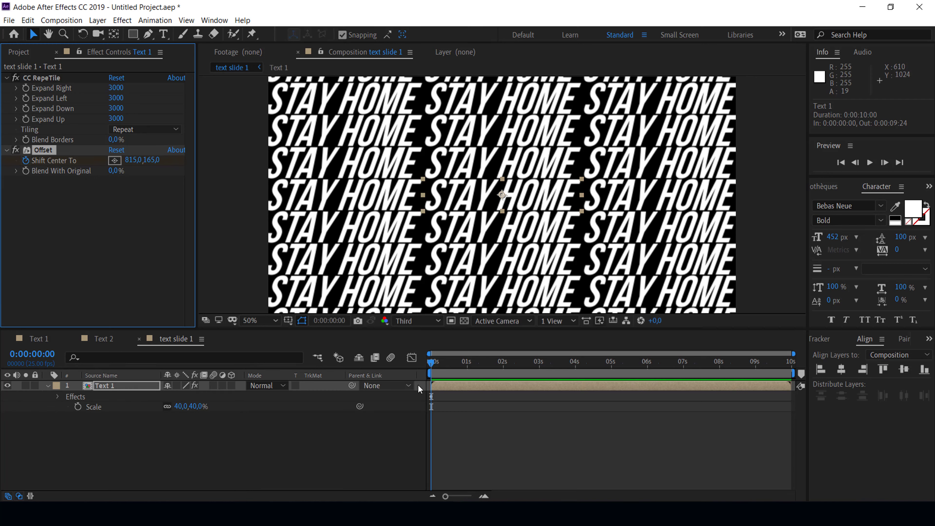
left_click_drag(431, 363, 794, 364)
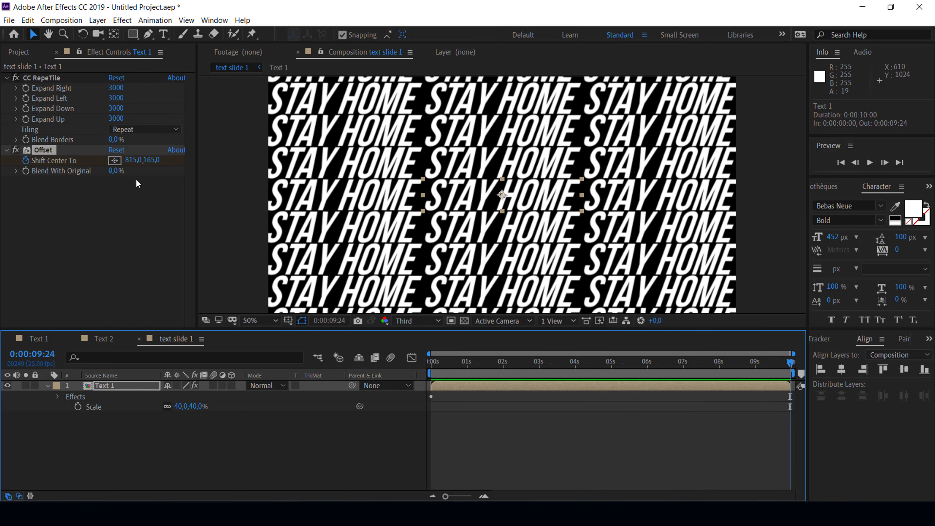
left_click_drag(138, 165, 49, 164)
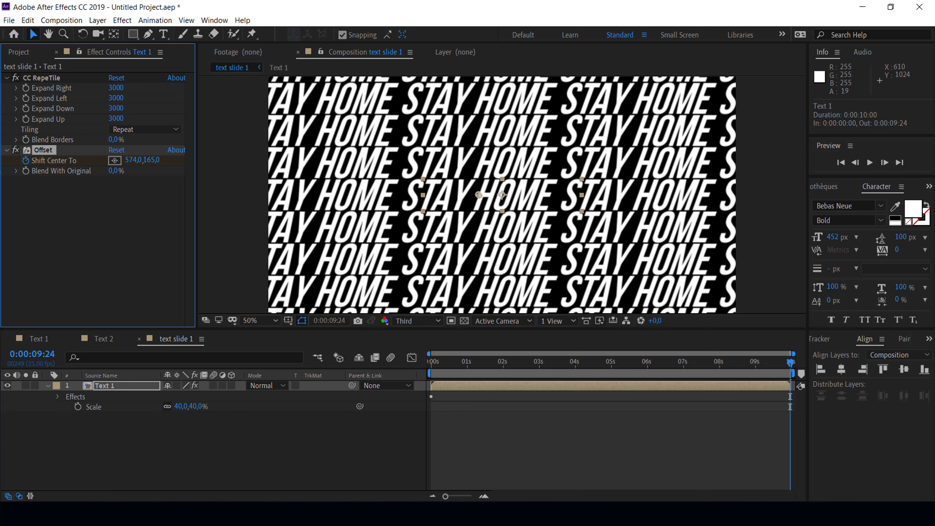
left_click_drag(139, 164, 3, 163)
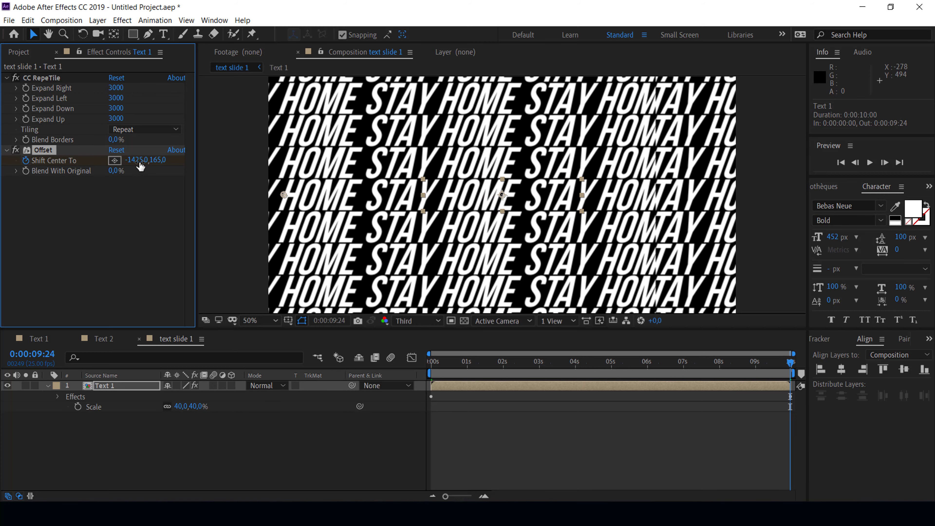
Extend RepeTile Expand Right to 3529 and set the ending Shift Center To X near -2501
left_click_drag(141, 166, 123, 162)
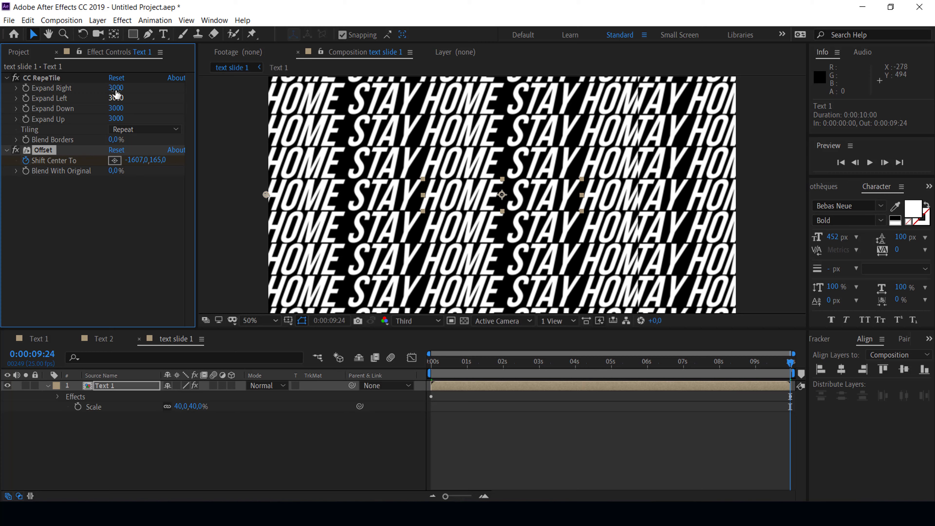
mouse_move(115, 88)
left_mouse_down()
mouse_move(380, 99)
mouse_move(323, 95)
mouse_move(538, 122)
mouse_move(480, 117)
left_mouse_up()
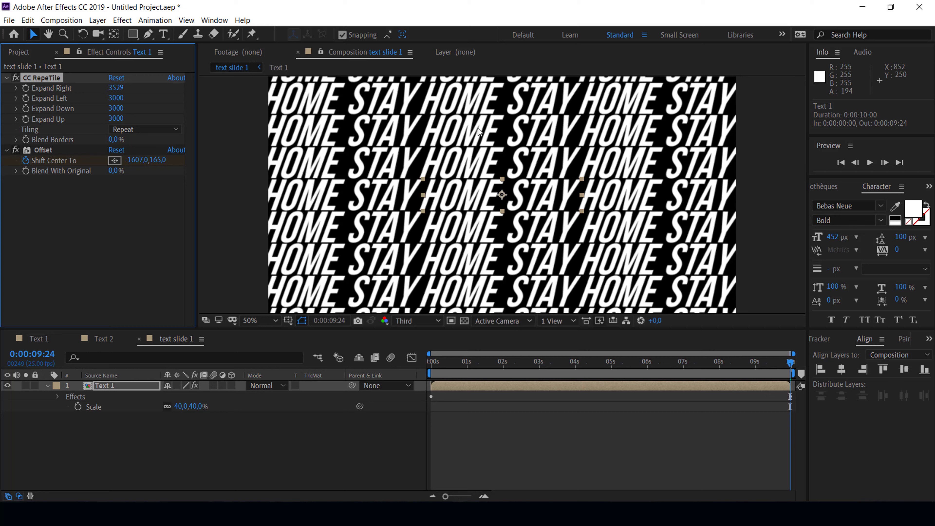
mouse_move(133, 163)
left_mouse_down()
mouse_move(339, 164)
mouse_move(635, 209)
mouse_move(122, 202)
mouse_move(62, 165)
left_mouse_up()
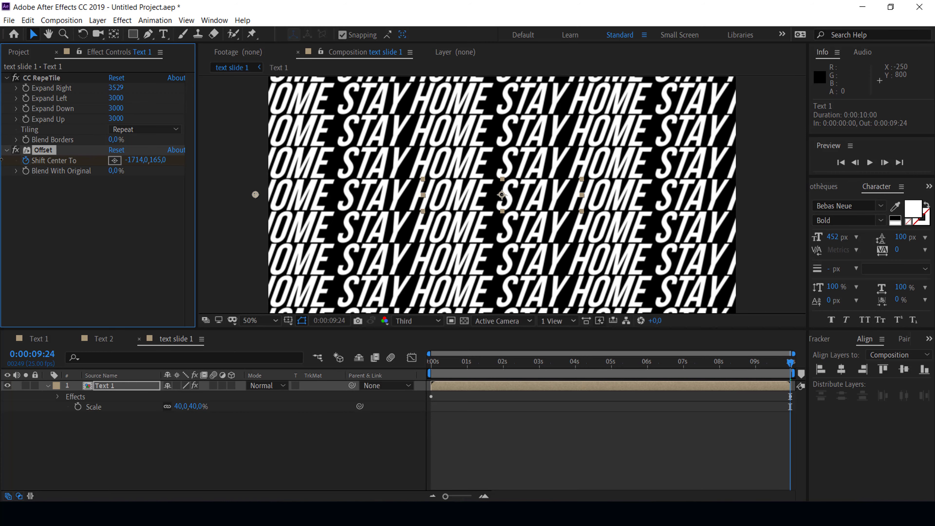
mouse_move(62, 164)
left_mouse_down()
mouse_move(35, 161)
mouse_move(84, 162)
mouse_move(40, 160)
left_mouse_up()
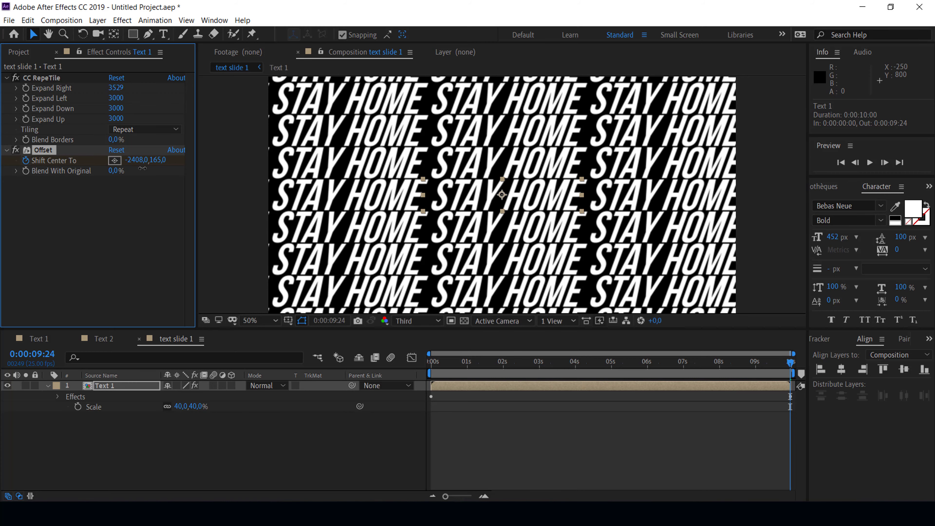
left_click(142, 168)
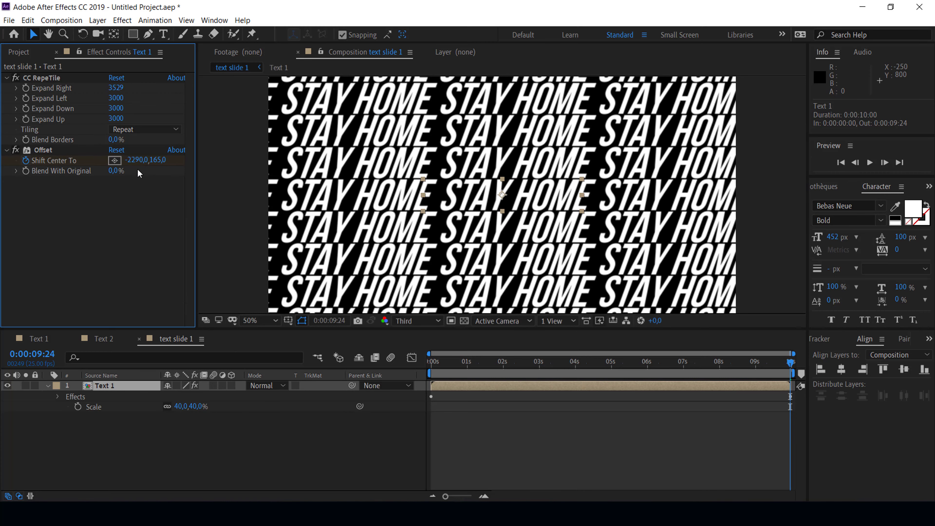
type("-2456")
key("Return")
mouse_move(140, 161)
left_mouse_down()
mouse_move(95, 157)
mouse_move(110, 162)
left_mouse_up()
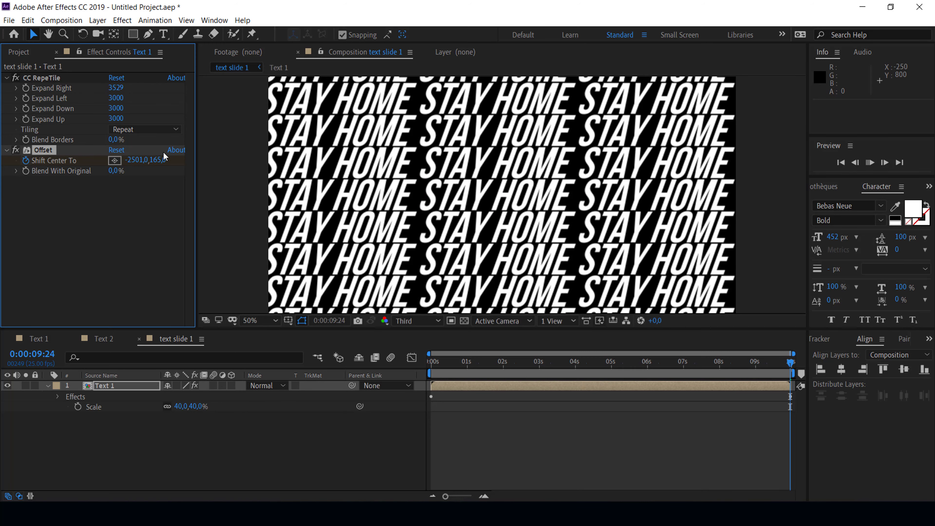
Preview the scrolling text animation, then select text slide 1 in the Project panel
key("space")
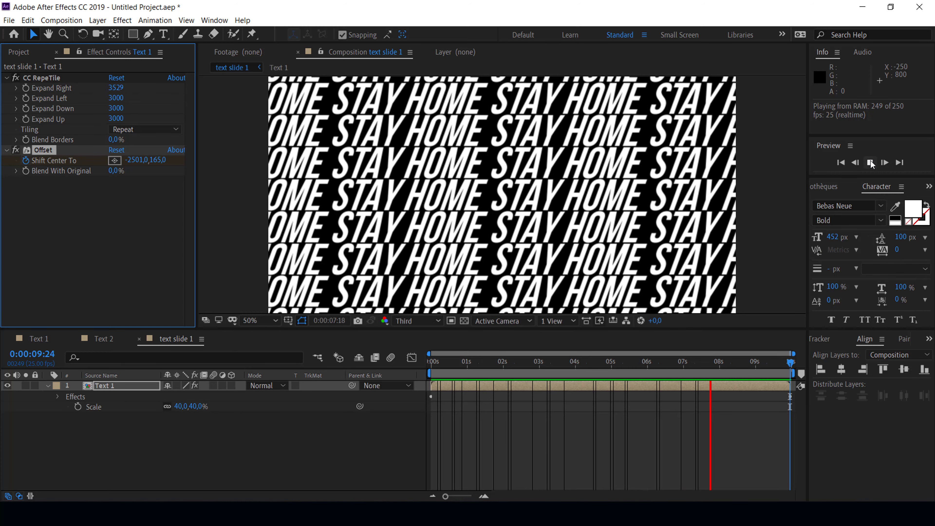
left_click(870, 162)
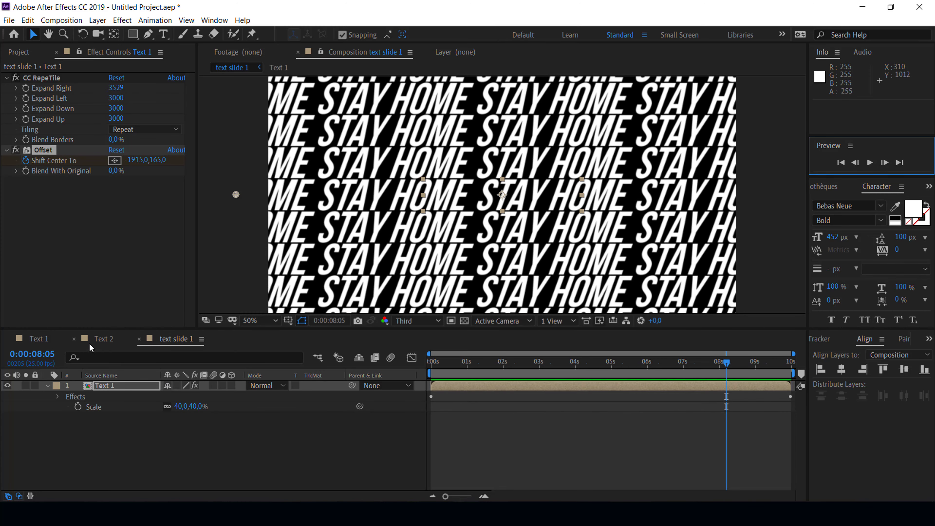
left_click(20, 53)
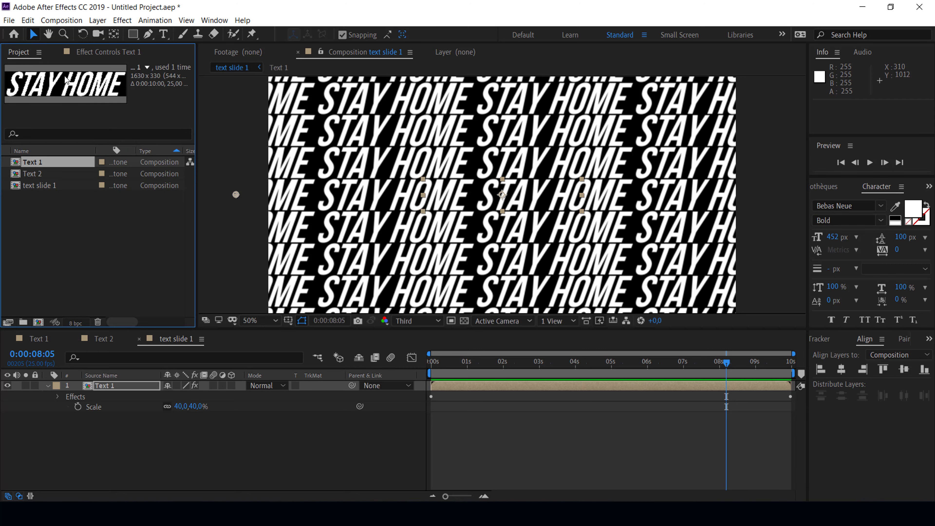
left_click(40, 182)
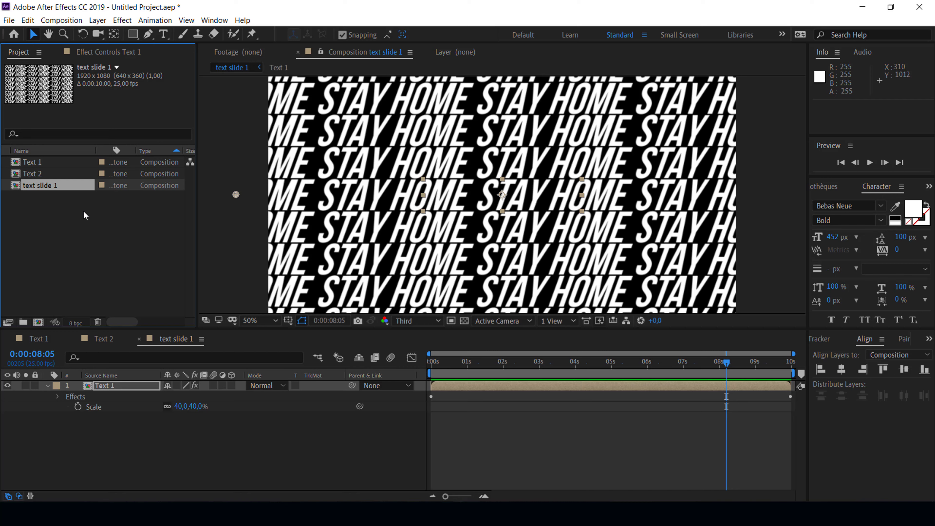
Duplicate text slide 1 into text slide 2 and replace its Text 1 layer with Text 2
key("ctrl+d")
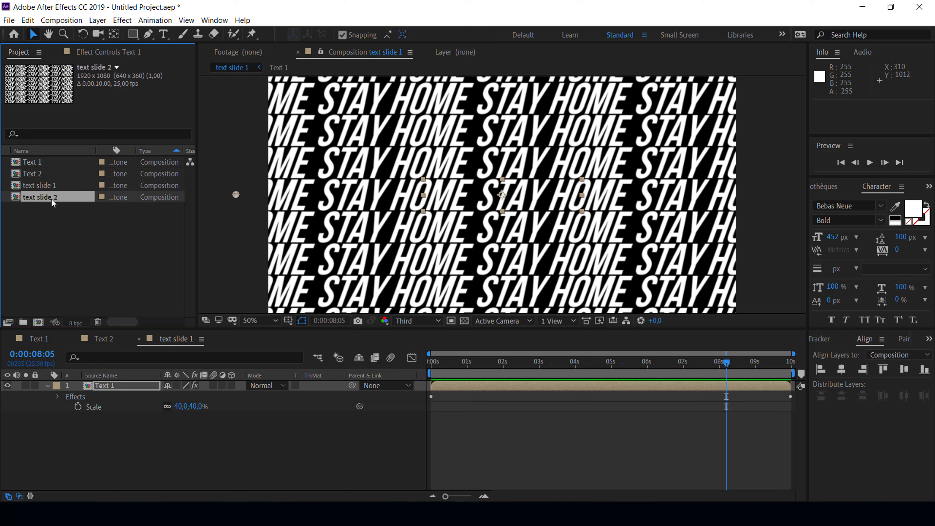
double_click(51, 199)
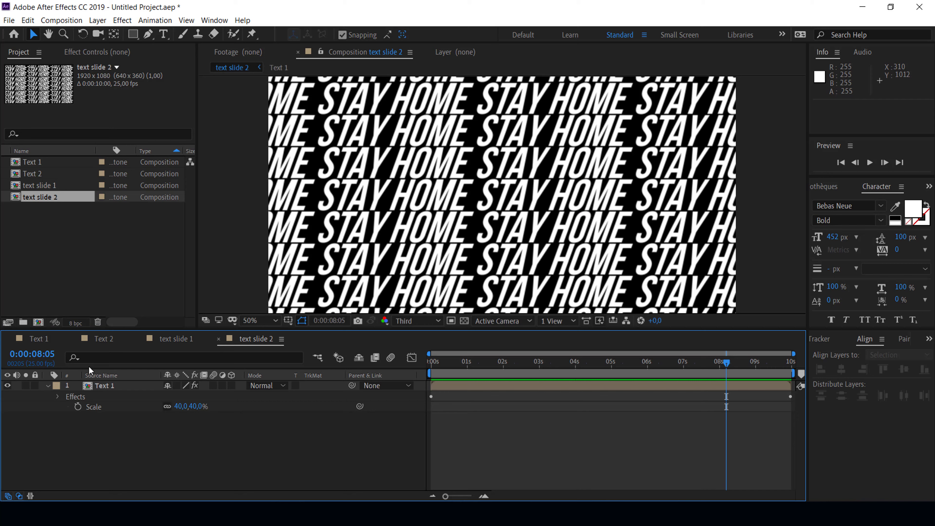
left_click(102, 387)
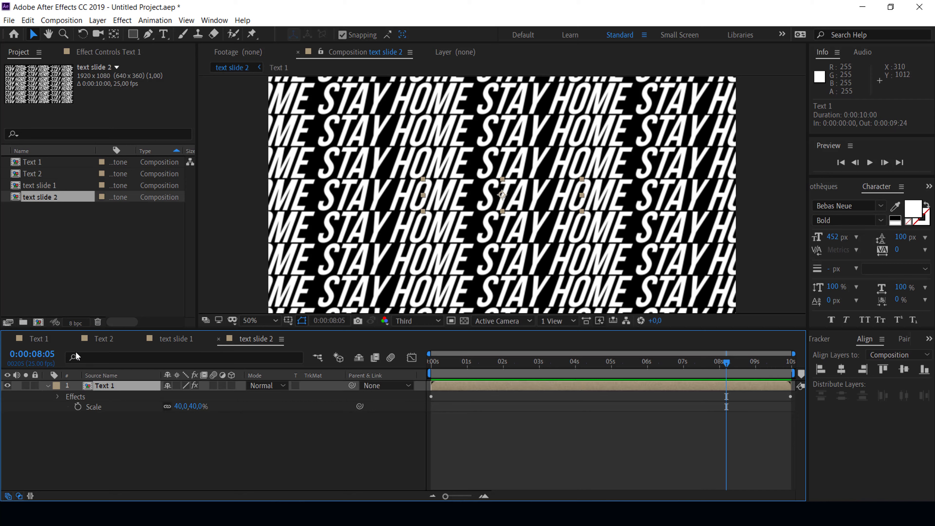
mouse_move(36, 176)
left_mouse_down()
mouse_move(105, 387)
mouse_move(122, 390)
left_mouse_up()
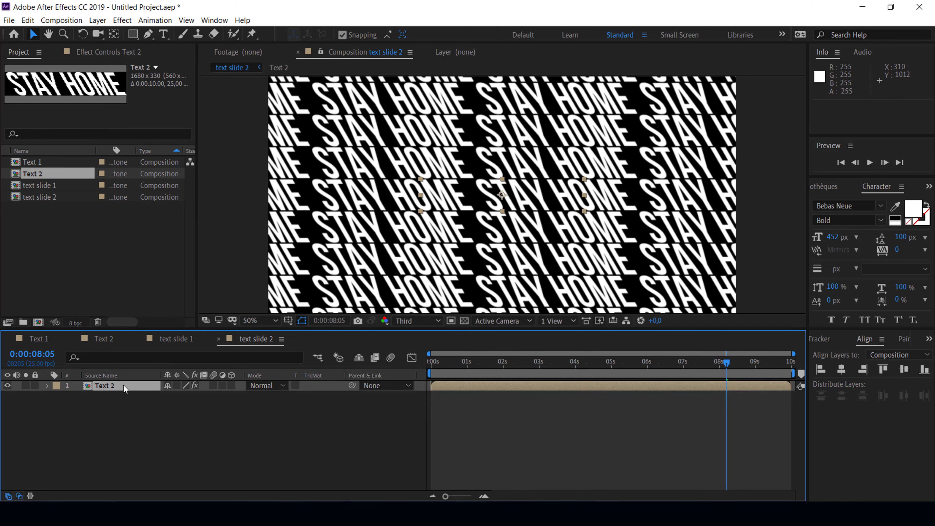
Preview the text slide 2 animation, then bring up the Project panel's context menu
key("space")
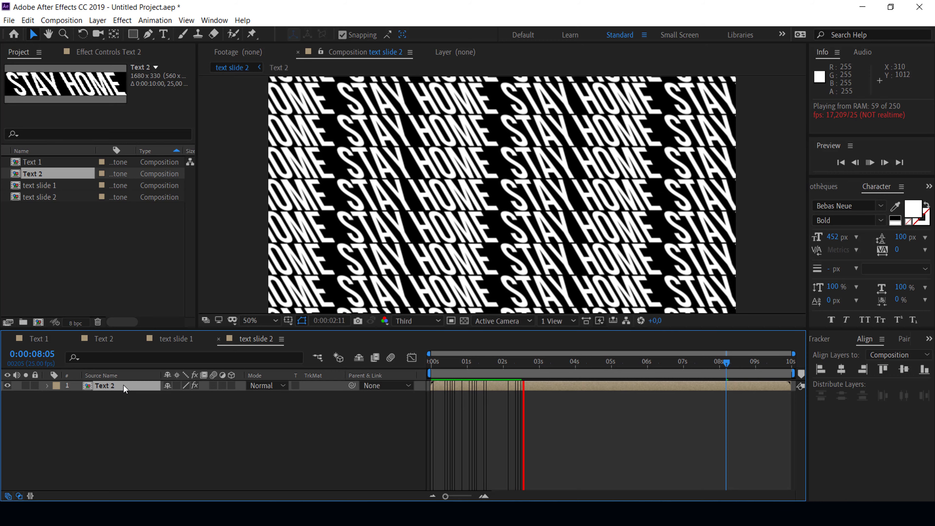
key("space")
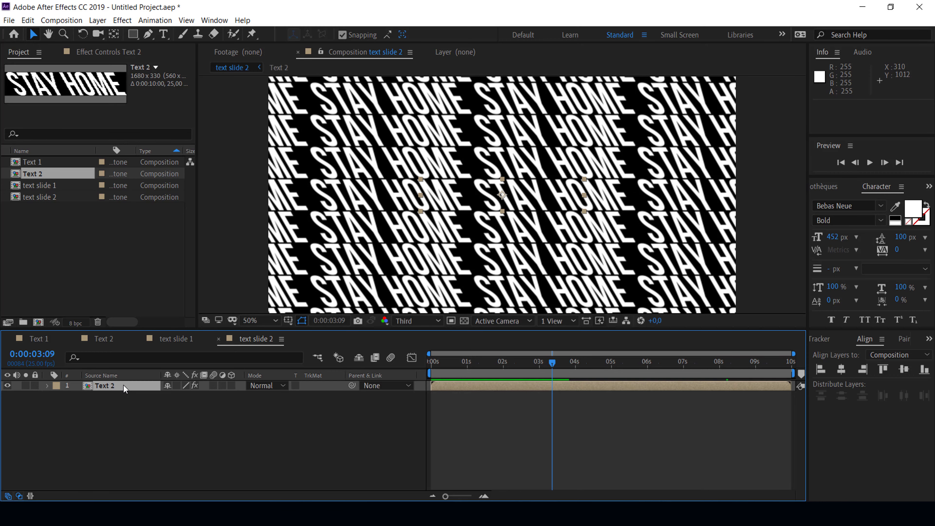
right_click(52, 232)
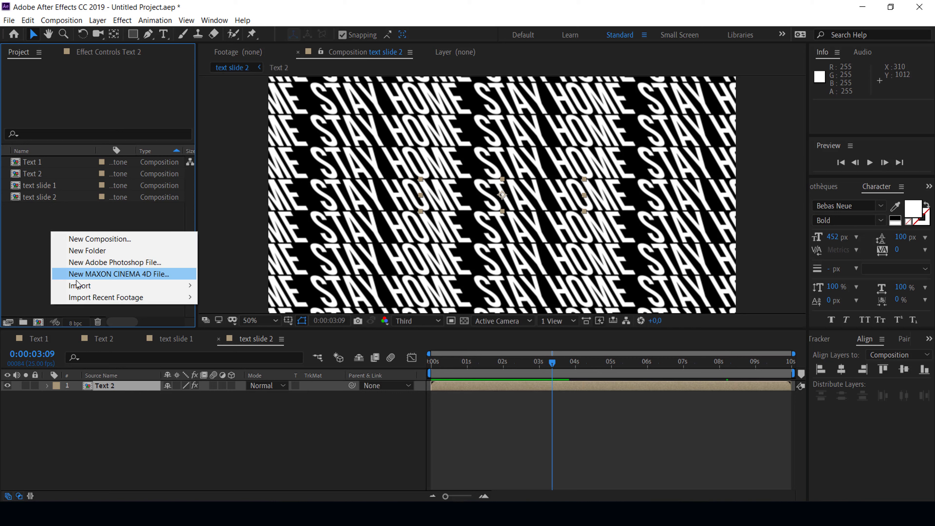
Import Shape.ai as a composition, creating the Shape comp and Shape Layers folder
mouse_move(140, 289)
left_click(220, 287)
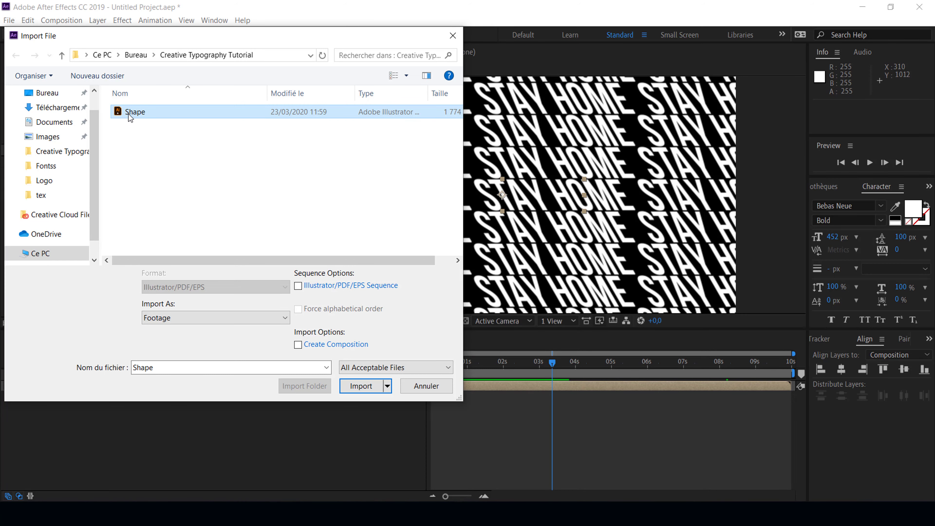
left_click(148, 112)
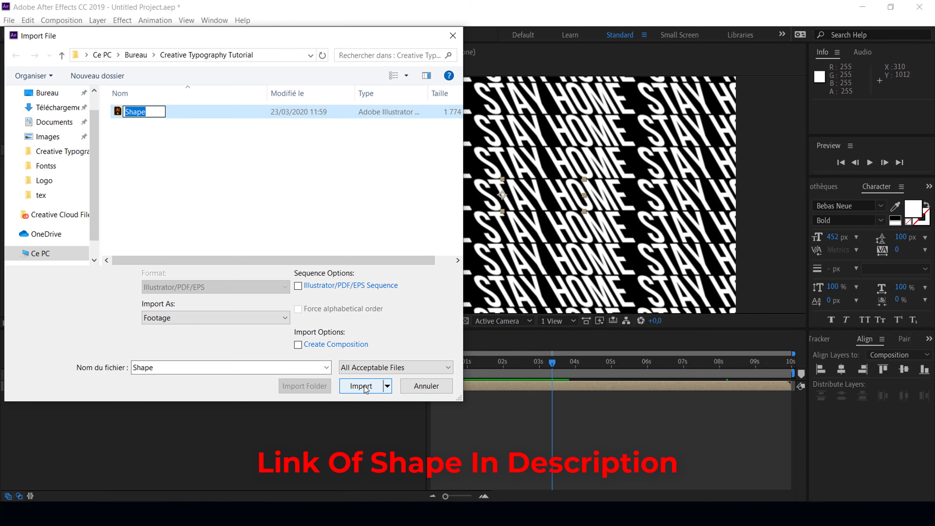
left_click(282, 235)
left_click(145, 116)
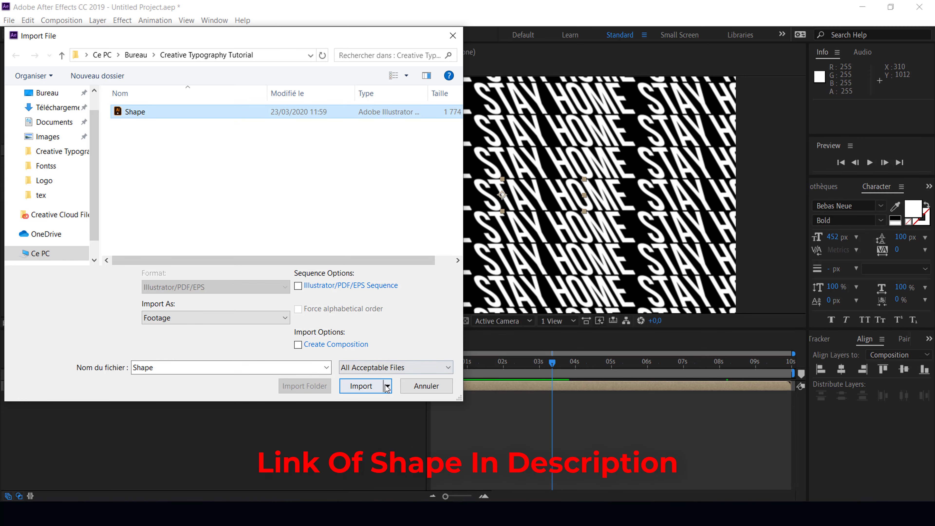
left_click(359, 386)
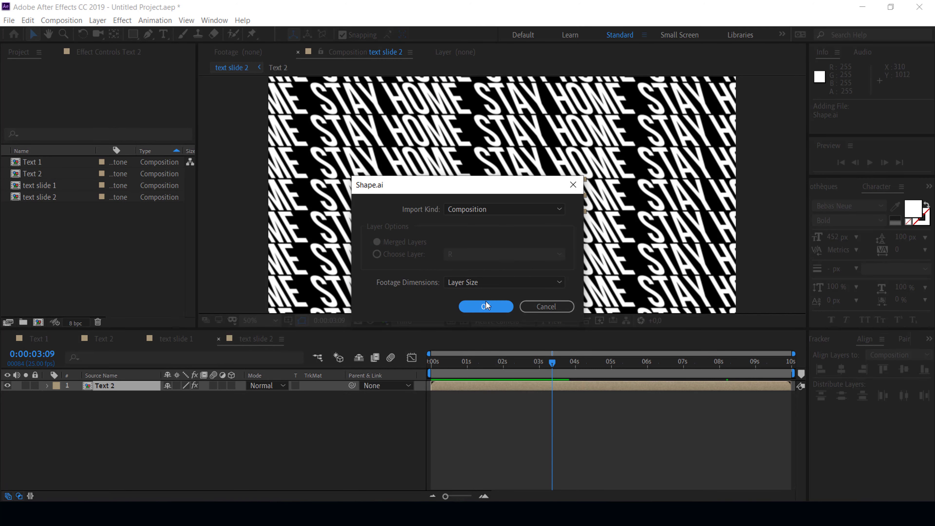
left_click(479, 306)
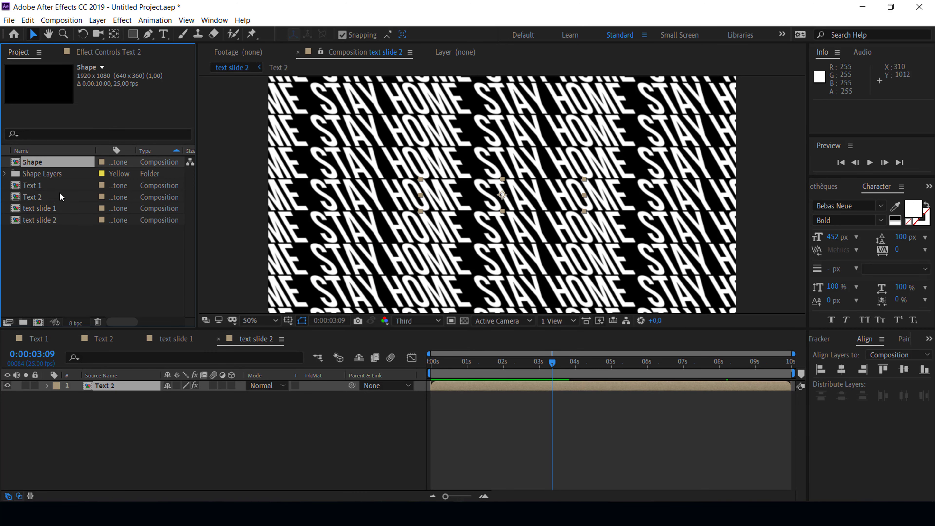
In the Shape comp, place text slide 2 below R and set it to Alpha Matte "R"
double_click(31, 163)
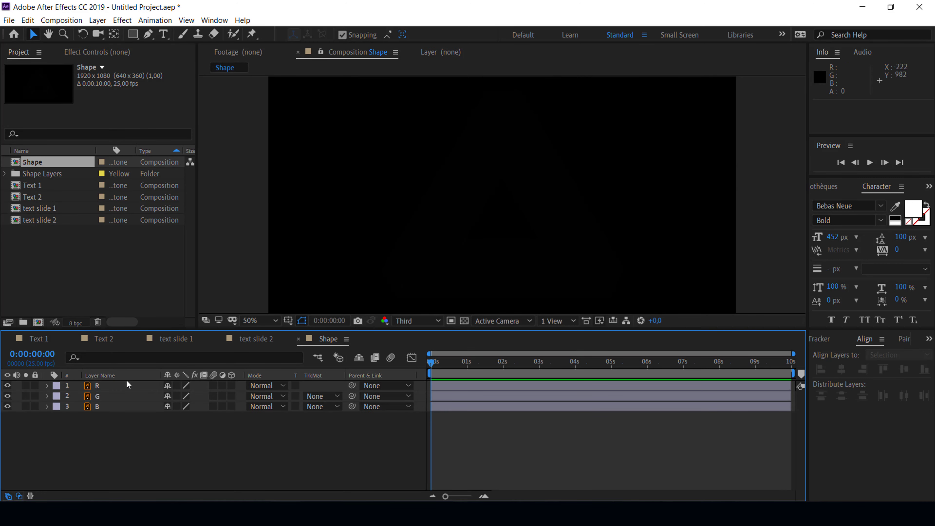
left_click(112, 387)
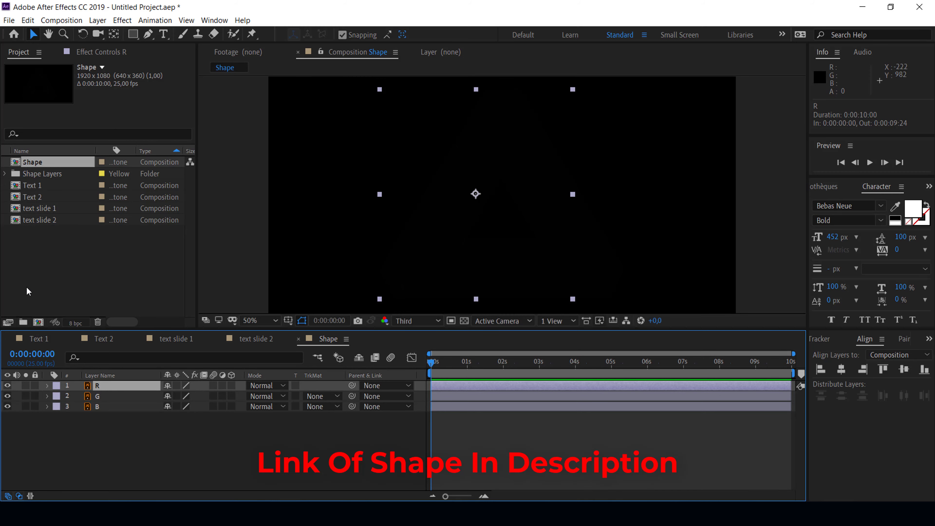
left_click_drag(39, 220, 69, 396)
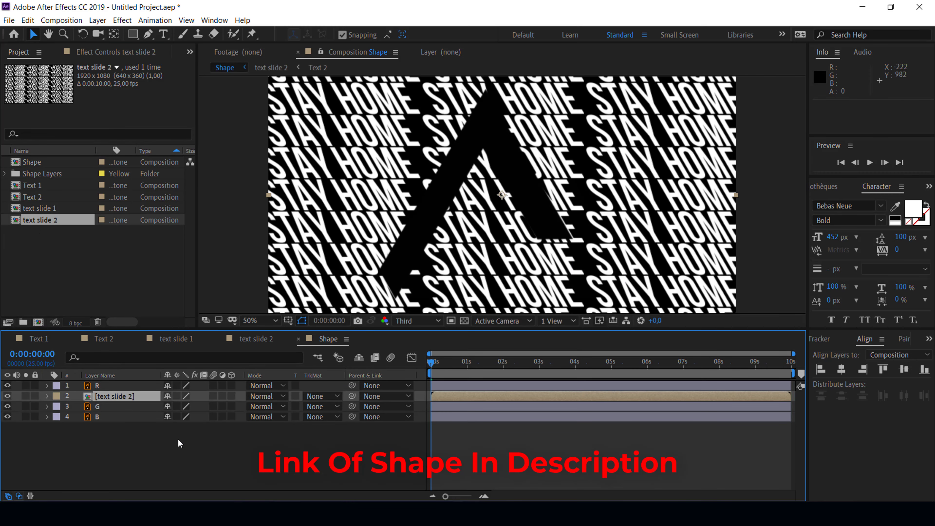
left_click(334, 396)
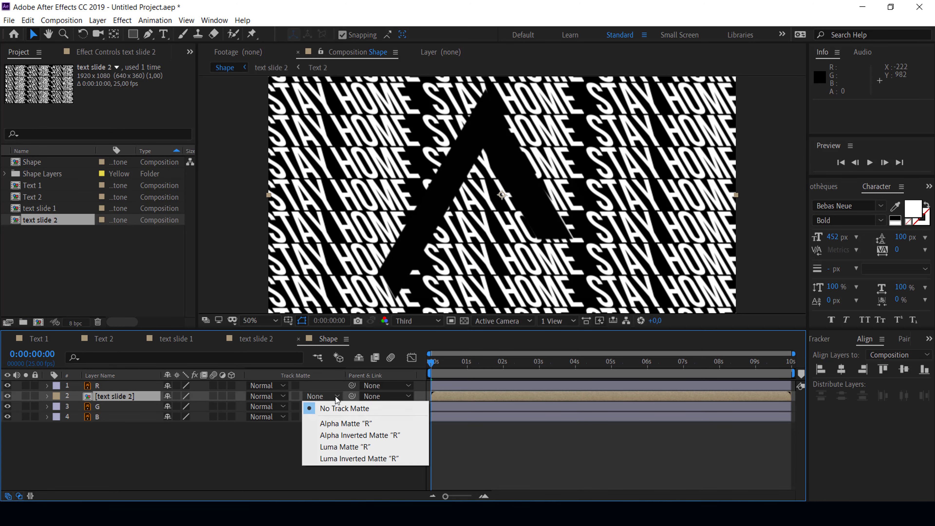
left_click(343, 424)
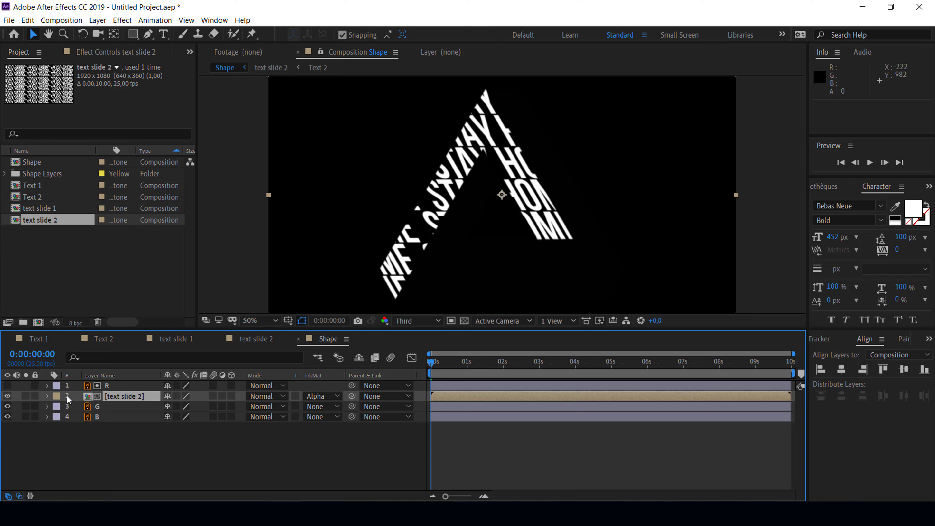
left_click(47, 396)
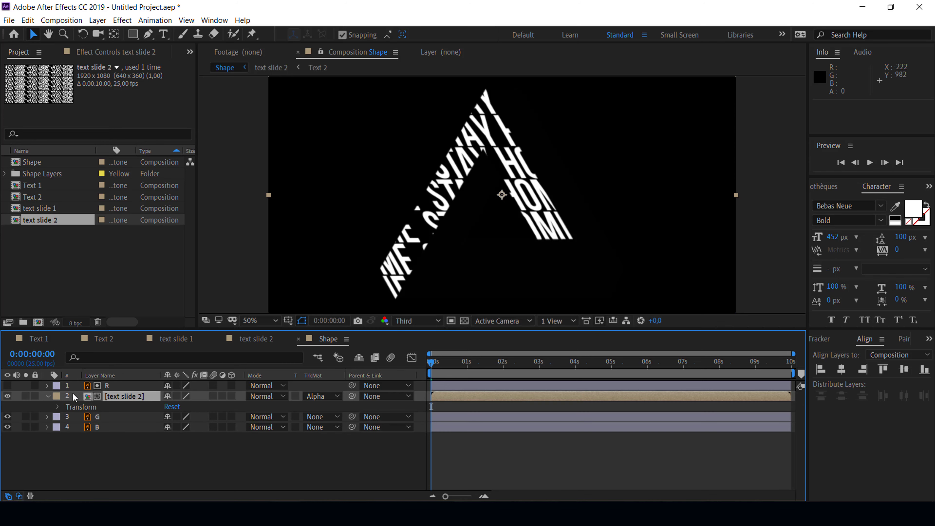
Make the text slide 2 layer 3D and reveal its transform properties
left_click(296, 396)
left_click(295, 396)
left_click(231, 396)
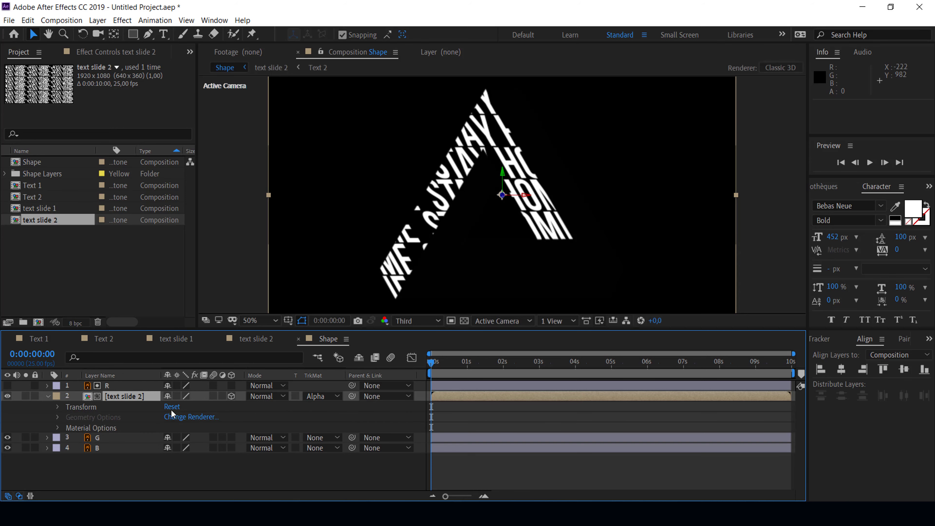
left_click(58, 407)
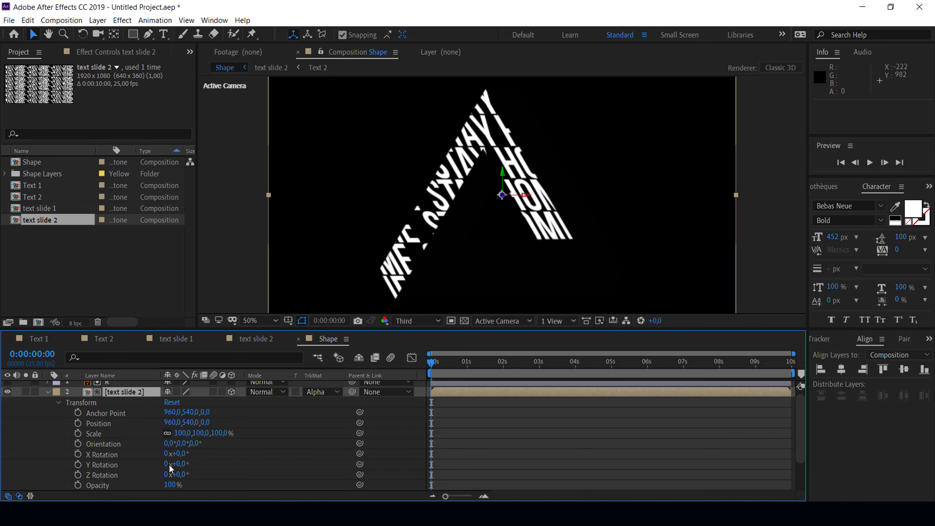
Rotate text slide 2 33° in Y and 56° in Z, shift it along the side, add text slide 1
left_click(180, 464)
type("33")
key("Tab")
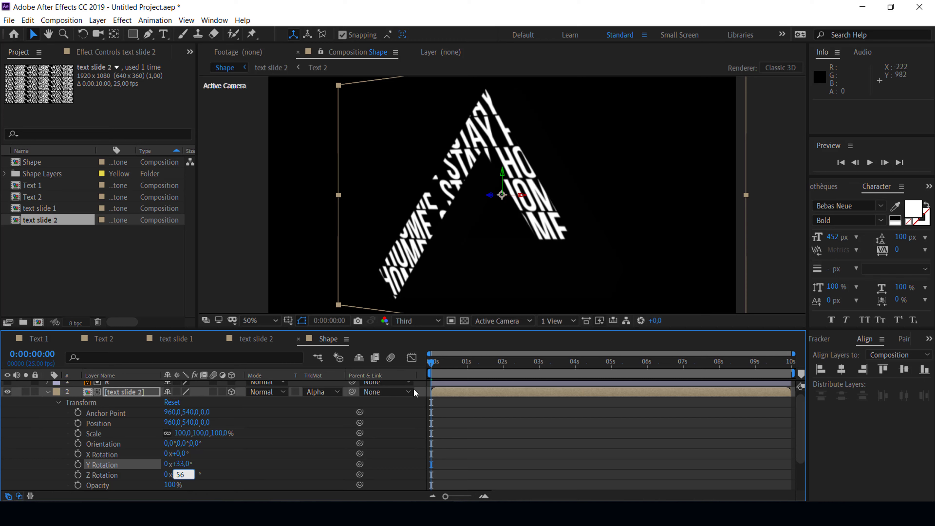
key("Return")
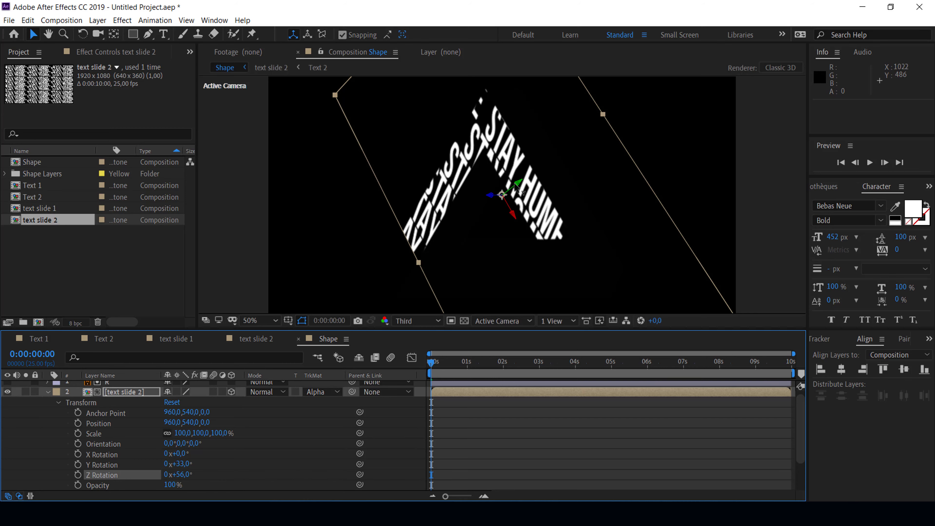
left_click_drag(516, 186, 509, 179)
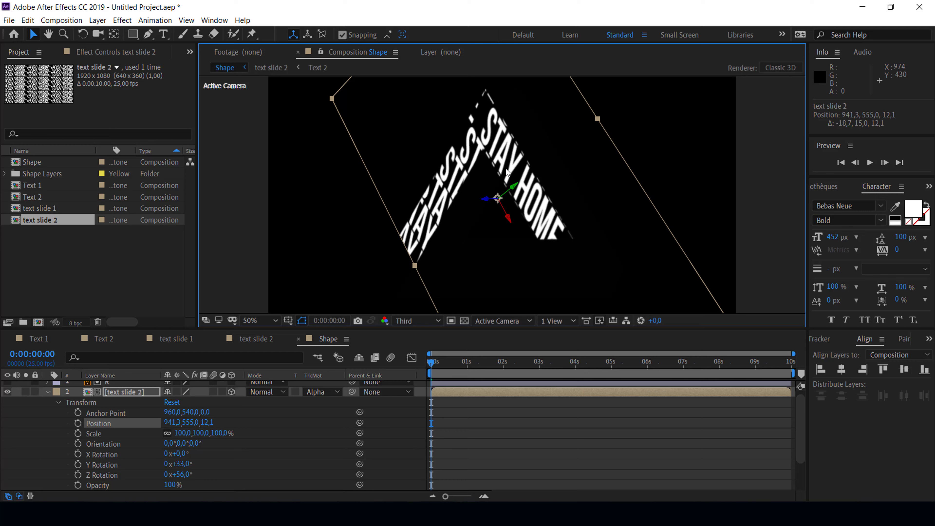
left_click(48, 393)
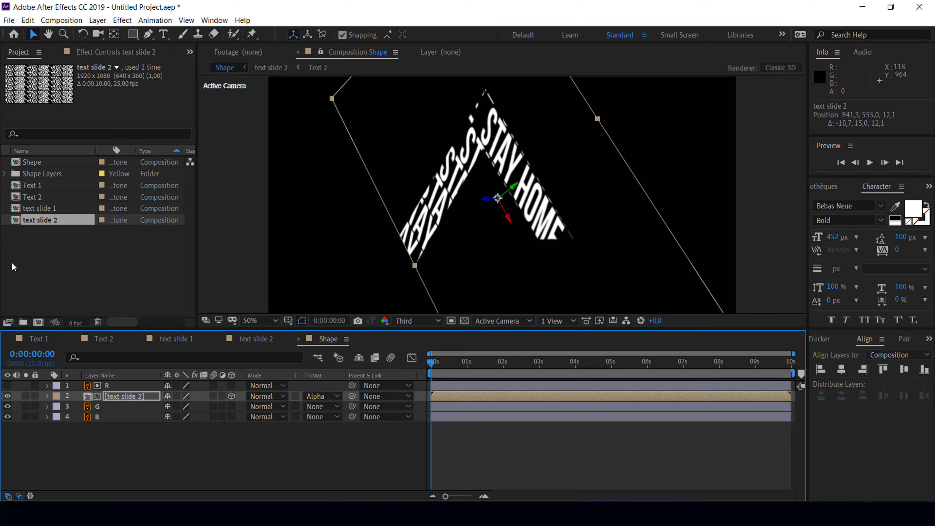
left_click_drag(35, 208, 70, 415)
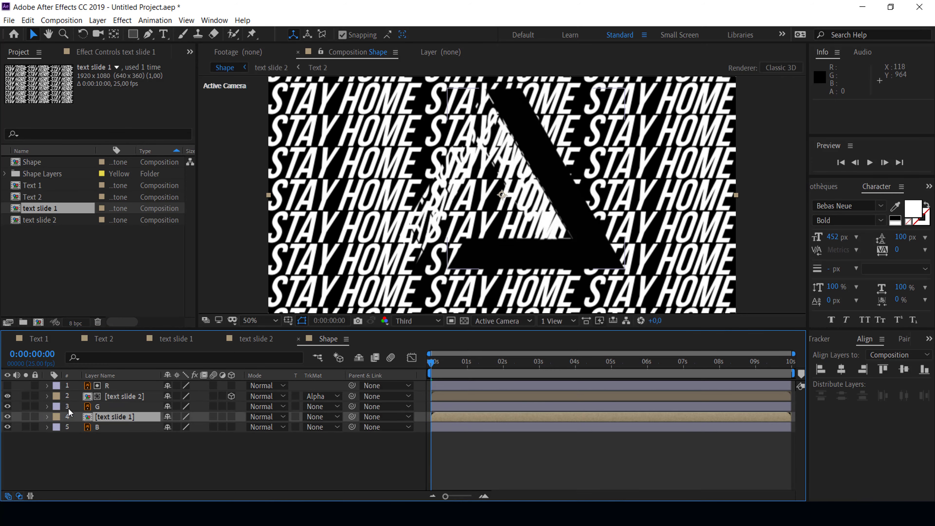
Make text slide 1 a 3D layer alpha-matted to the G layer
left_click(231, 417)
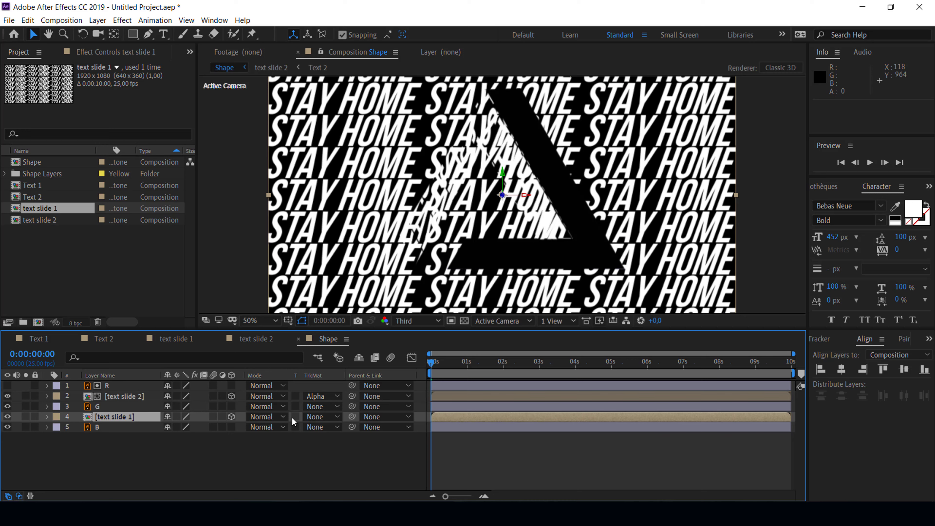
left_click(338, 417)
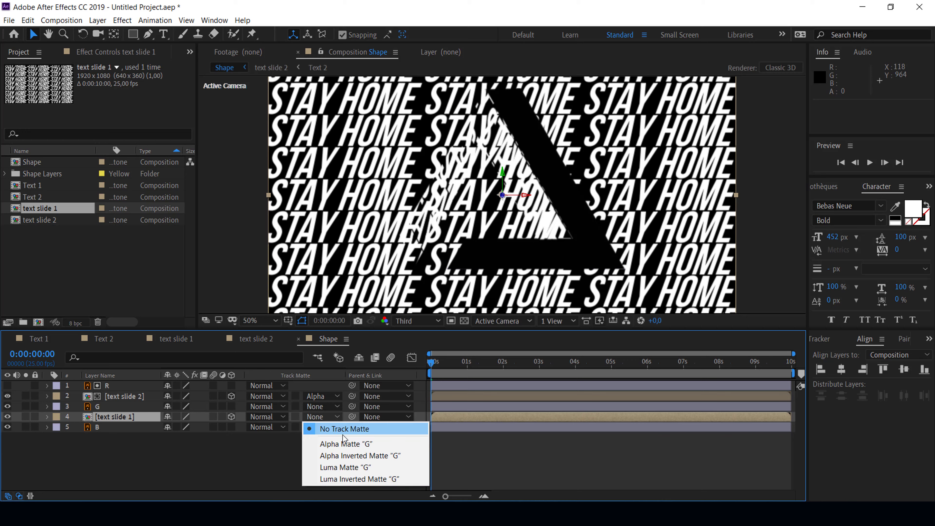
left_click(346, 445)
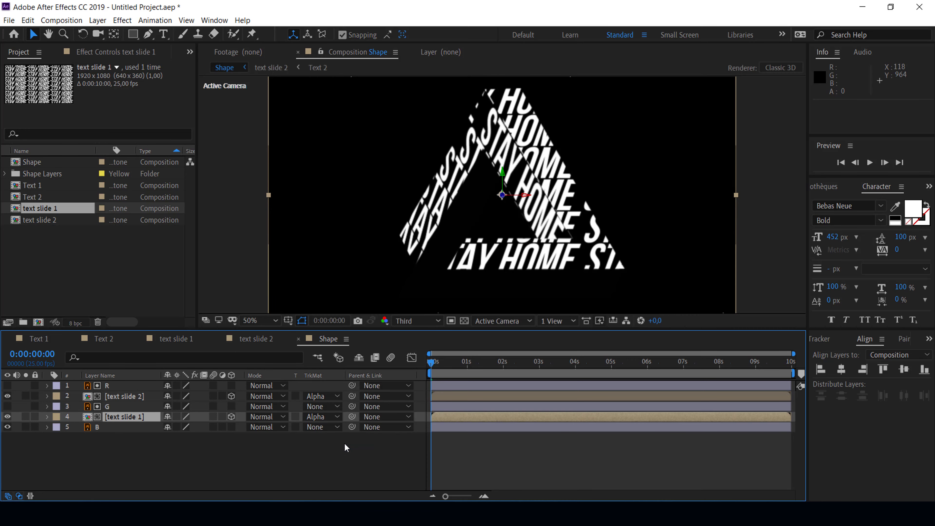
left_click(47, 416)
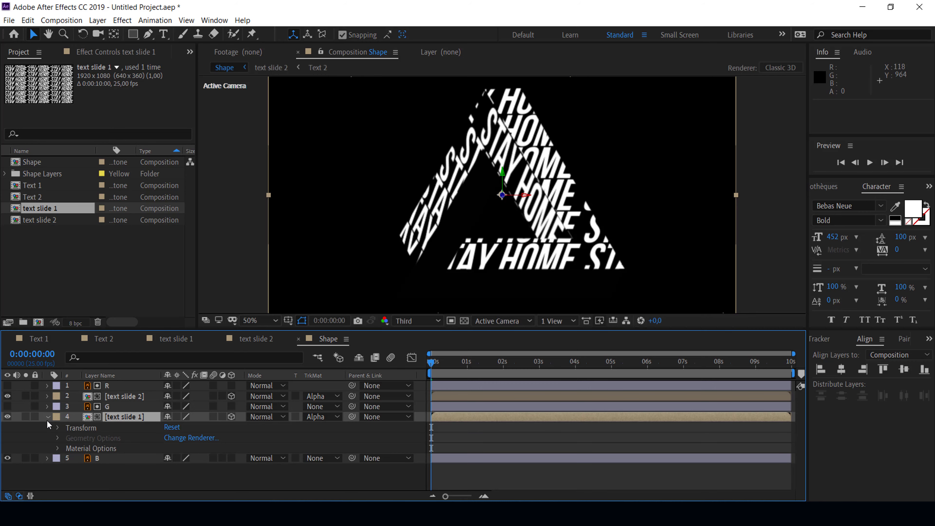
Tilt text slide 1 to -33° X rotation and raise it slightly
left_click(57, 428)
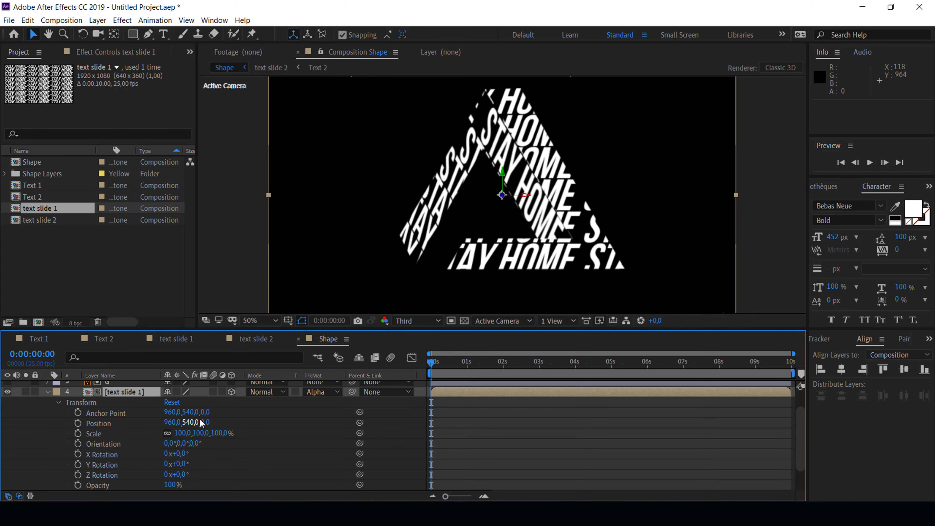
left_click(181, 453)
type("-33")
key("Return")
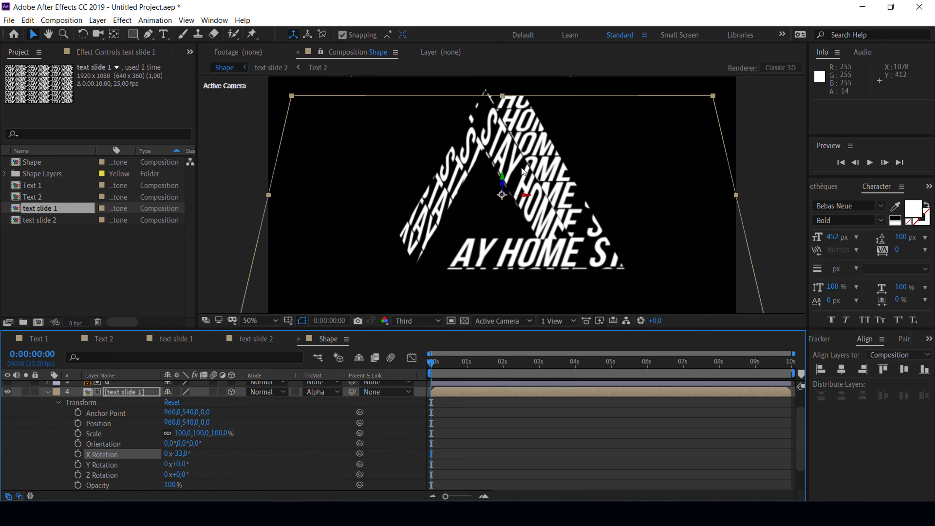
left_click_drag(501, 173, 502, 167)
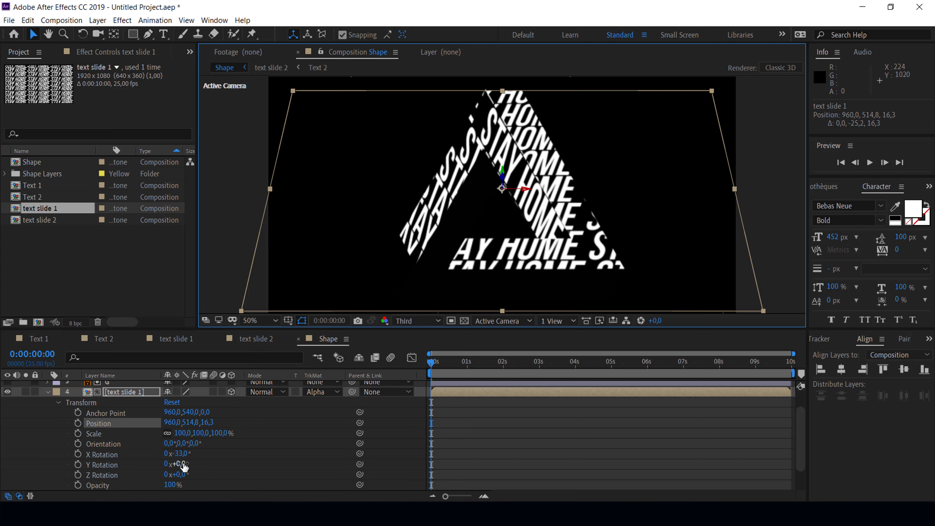
Flip text slide 1 with a -180° Y rotation
left_click(182, 464)
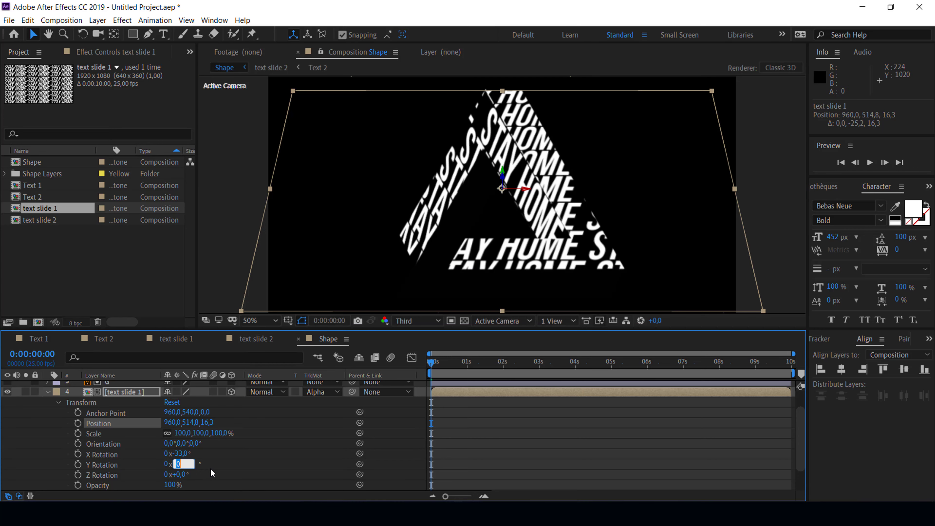
type("-180")
key("Return")
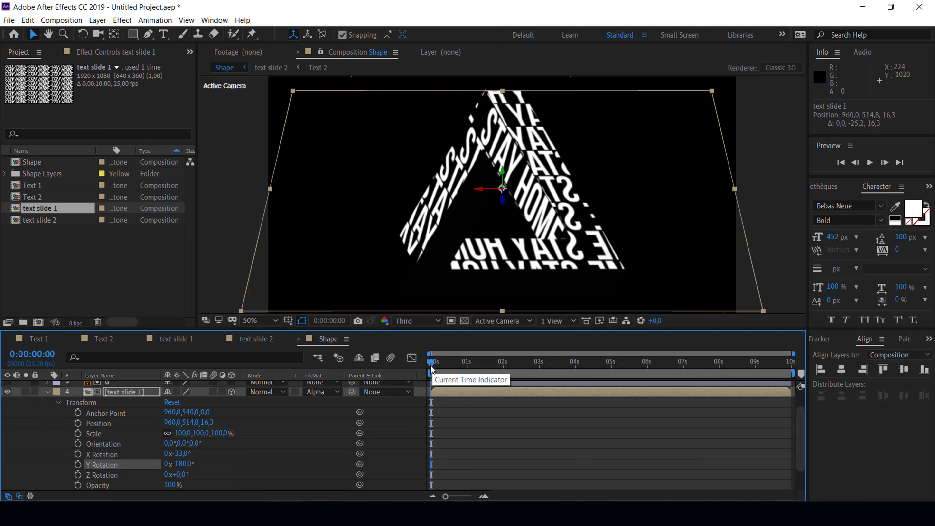
left_click(46, 394)
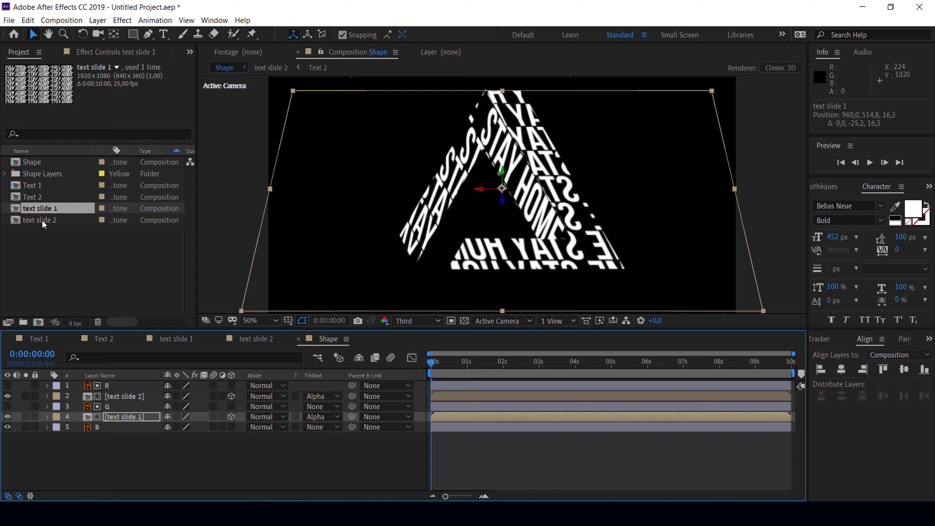
Add another text slide 1 layer as 3D with Alpha Matte "B"
left_click_drag(41, 209, 90, 437)
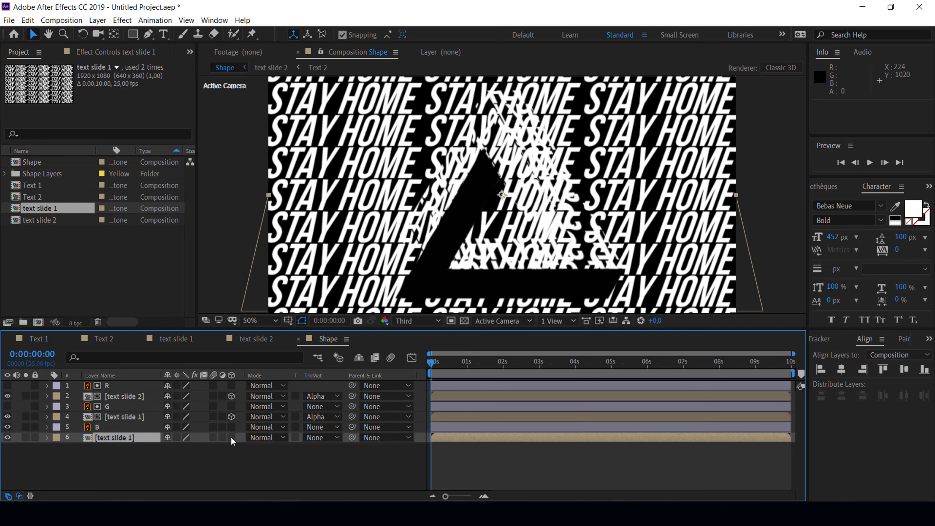
left_click(231, 437)
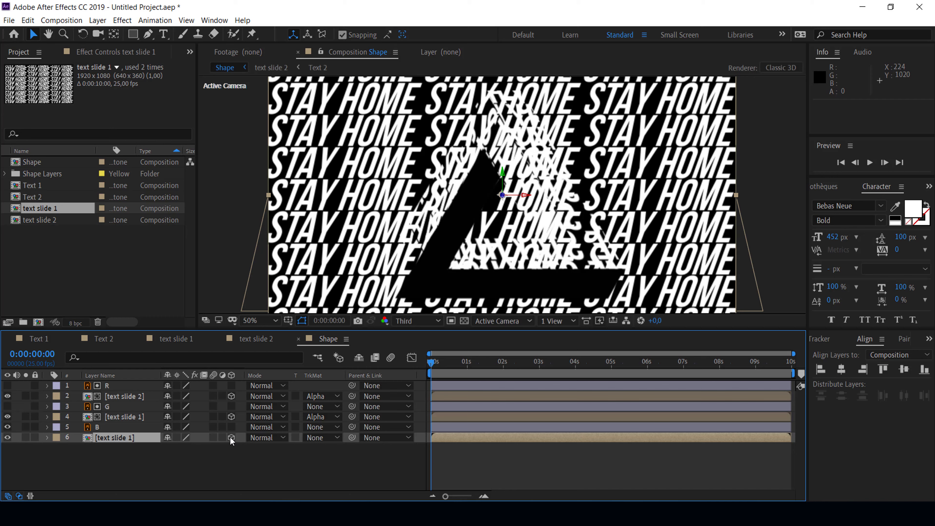
left_click(336, 438)
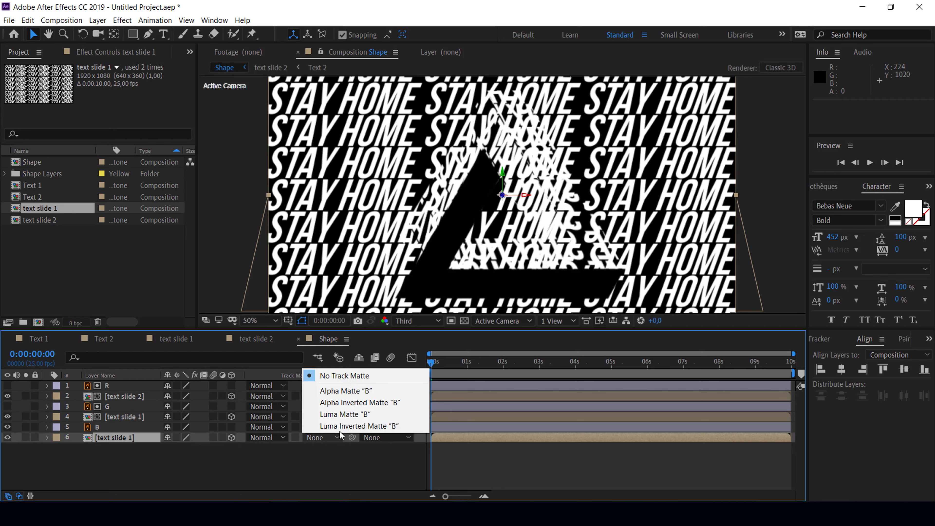
left_click(338, 392)
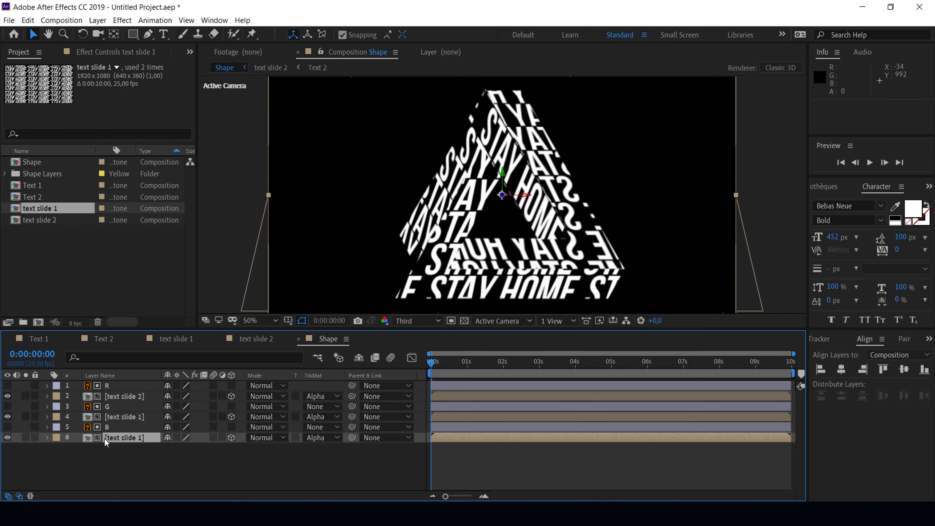
Tilt the new text slide 1 layer to 33° X rotation
key("r")
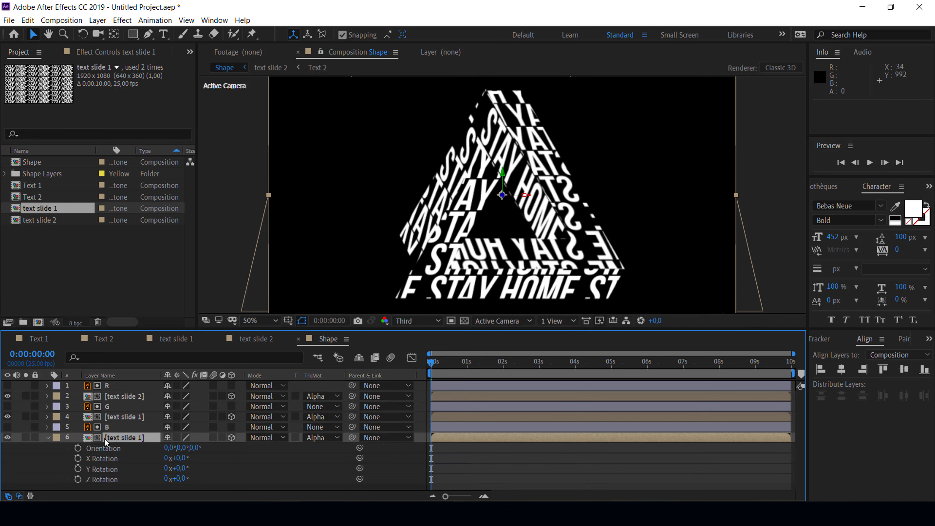
left_click(185, 459)
type("33")
left_click(230, 456)
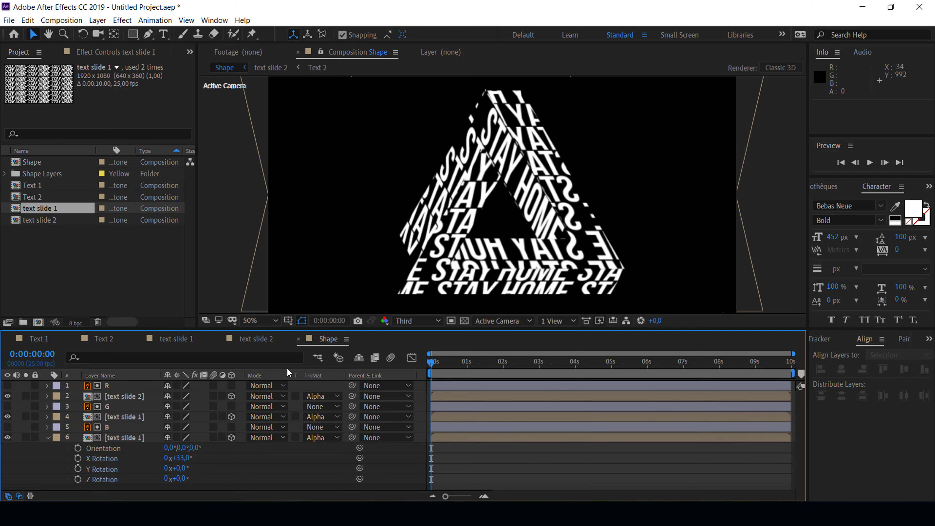
Nudge the layer slightly lower so STAY HOME fills the bottom side, then show safe-area guides
left_click(127, 439)
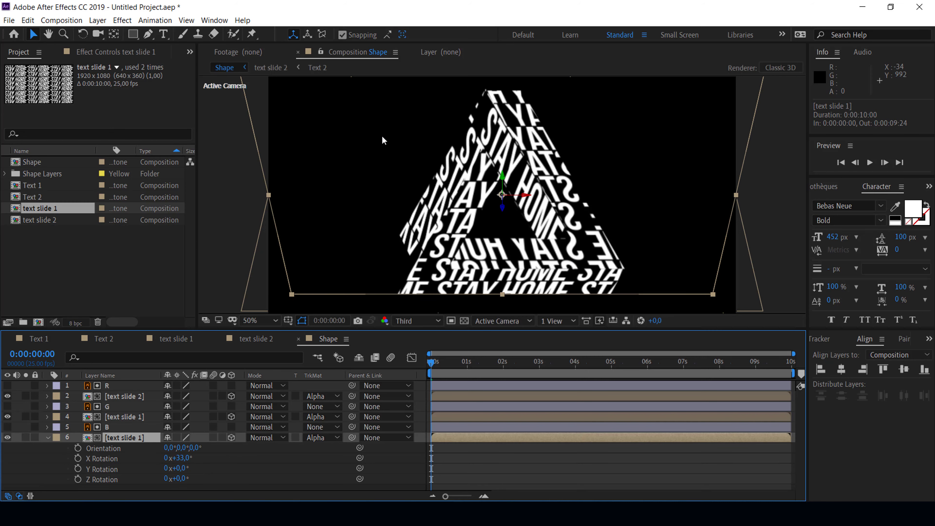
left_click_drag(504, 180, 505, 167)
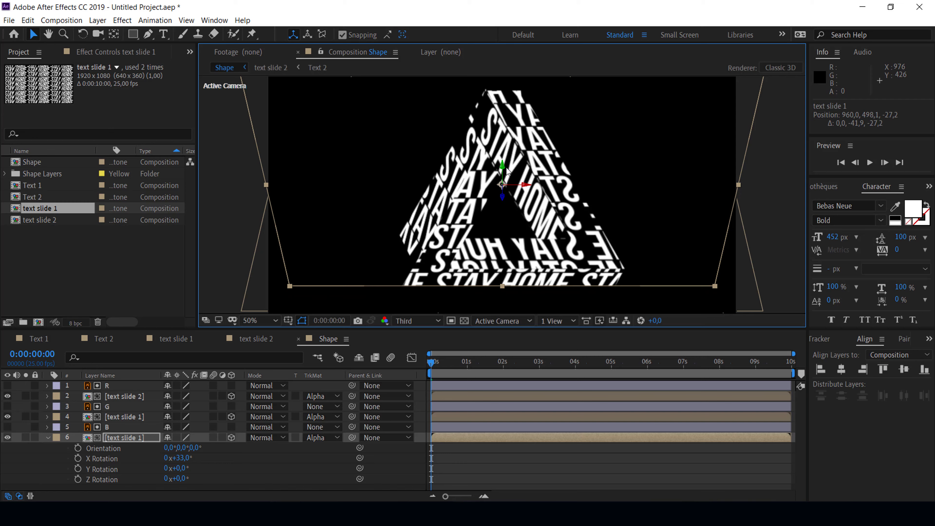
key("ctrl+z")
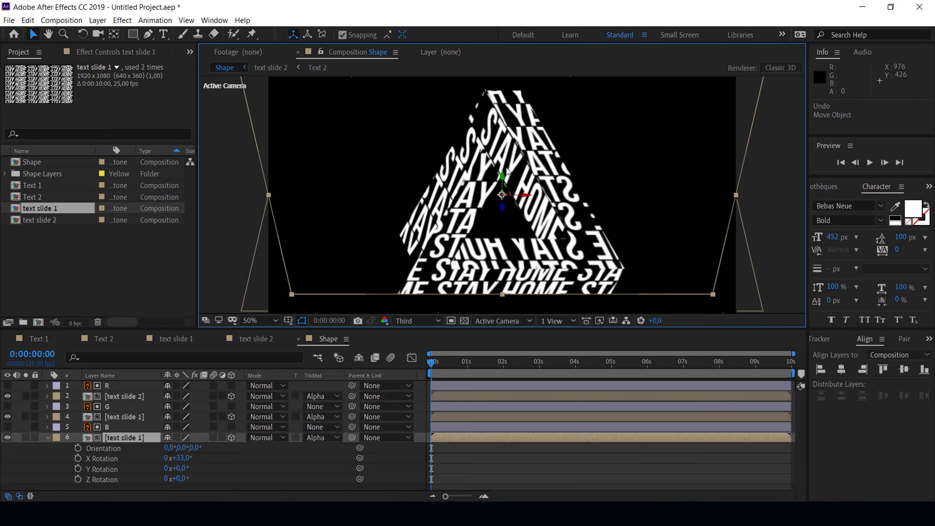
key("shift+Up")
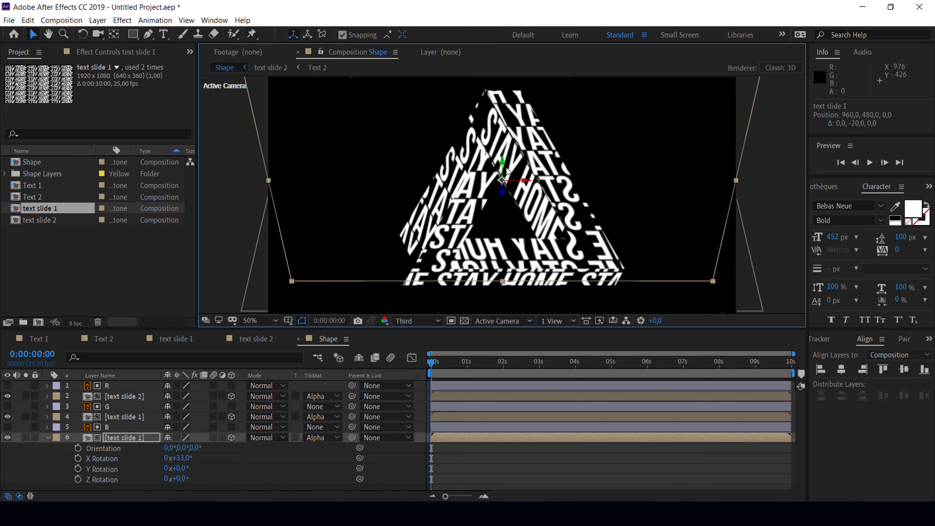
key("shift+Up")
key("shift+Down")
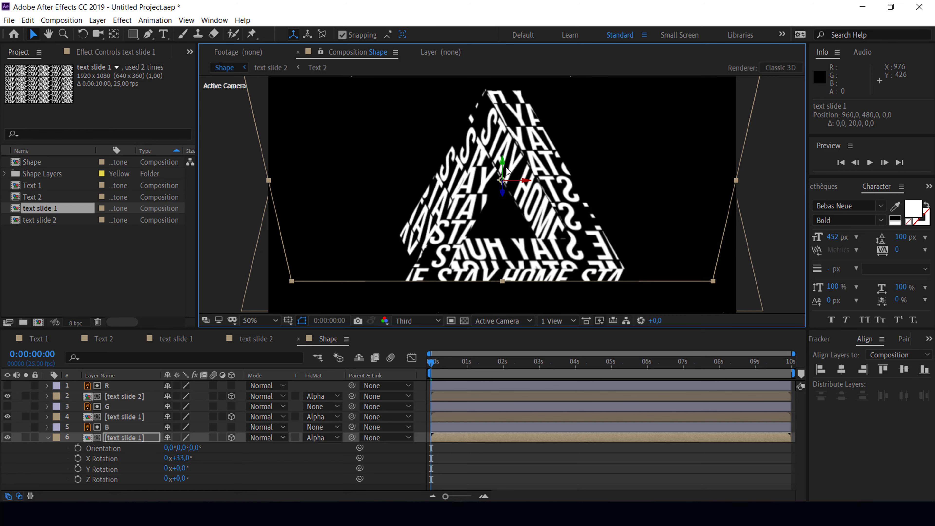
key("shift+Down")
key("shift+Down")
key("shift+Down")
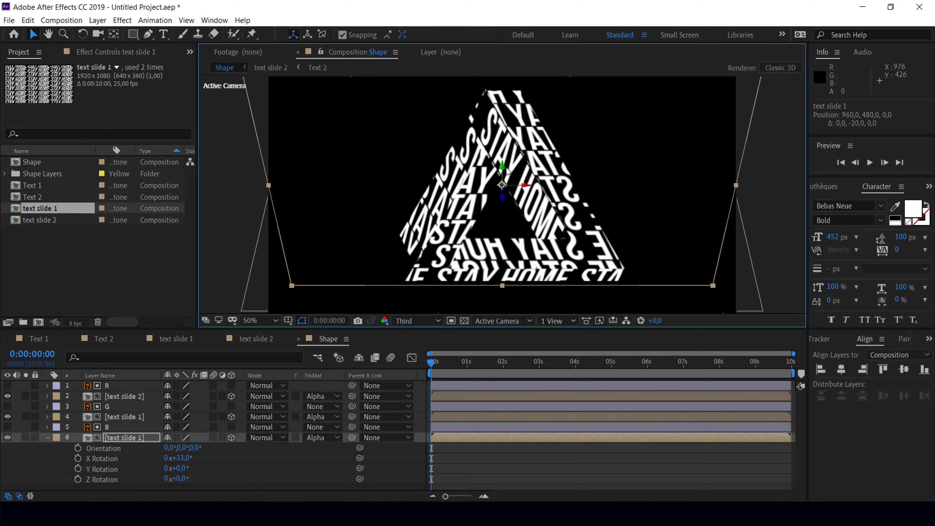
key("shift+Down")
key("shift+Down")
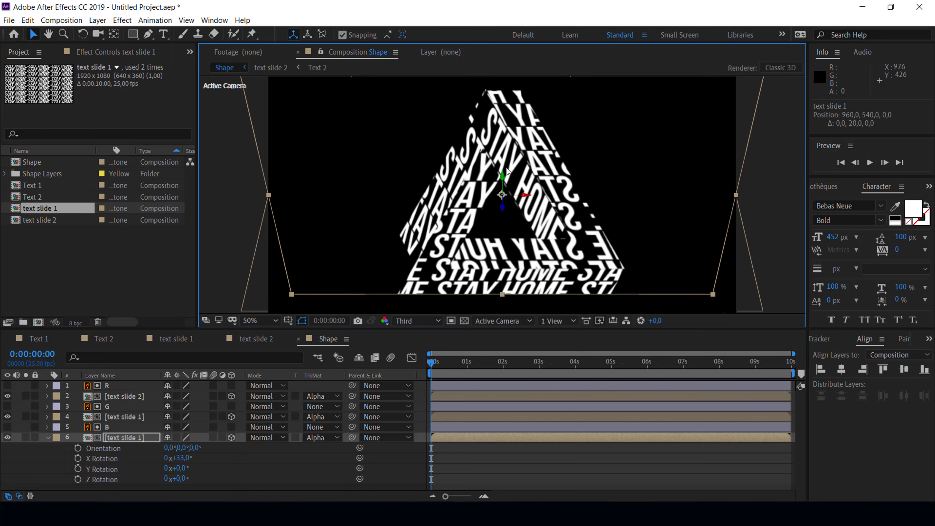
key("shift+Down")
key("shift+Down")
key("shift+Down")
key("shift+Down")
key("shift+Down")
key("shift+Down")
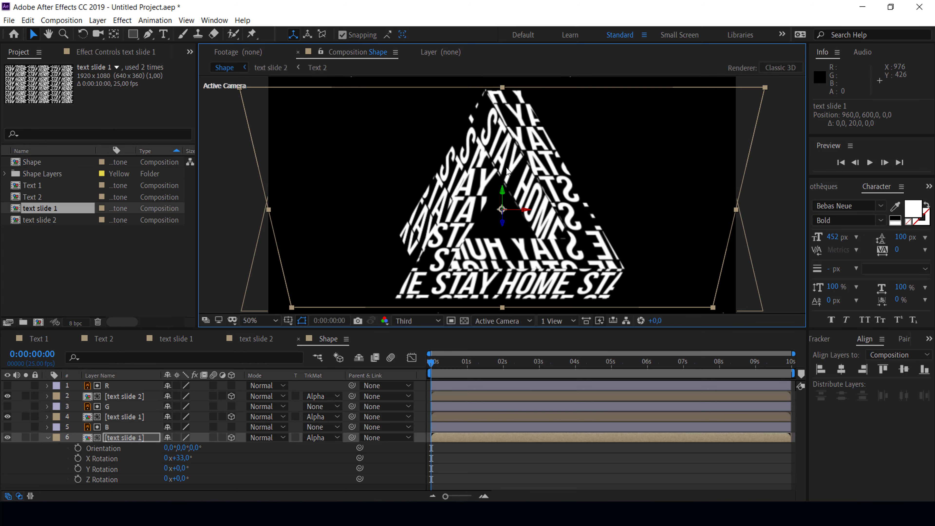
key("shift+Up")
key("shift+Up")
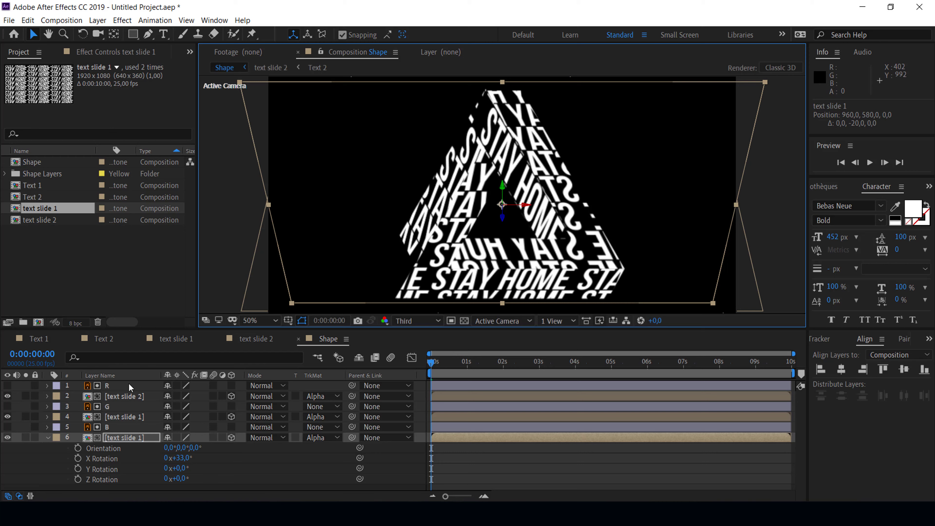
key("apostrophe")
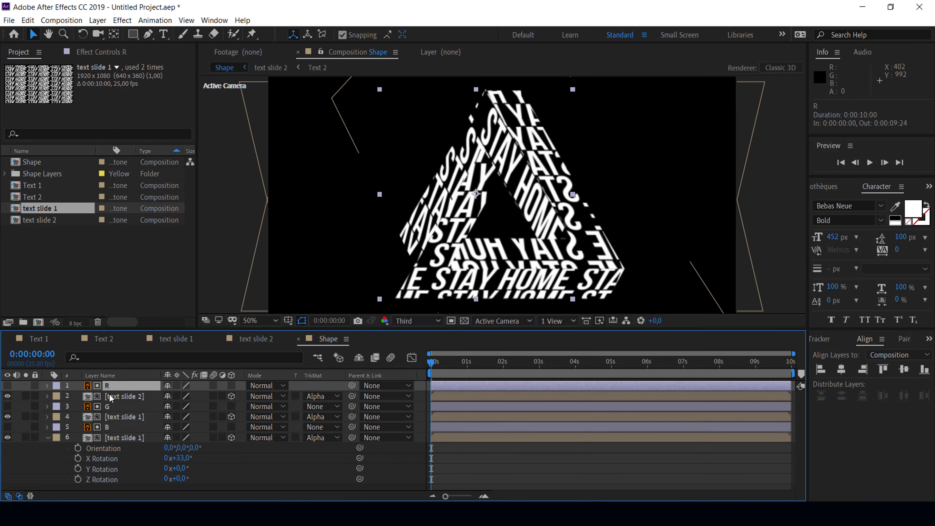
Move text slide 2 onto its triangle side, stretch it to 108% height, and fine-tune its position
left_click(110, 395)
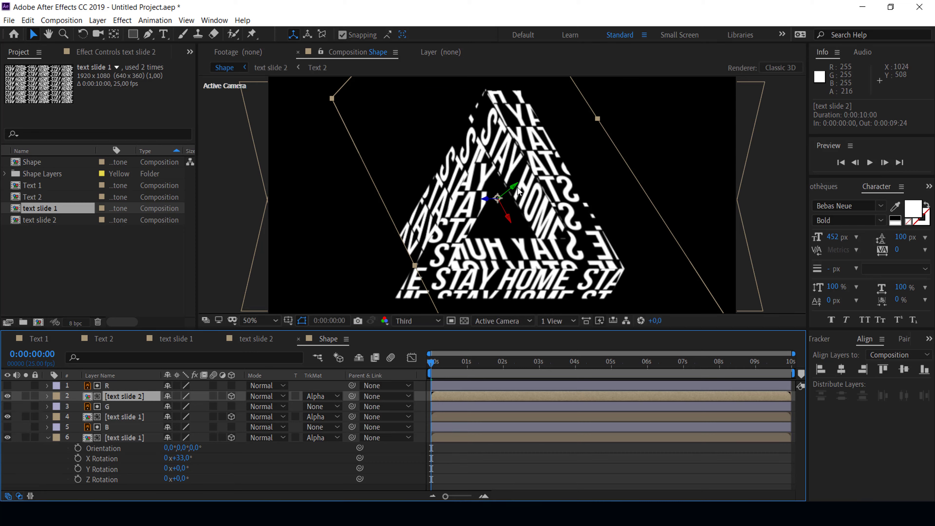
mouse_move(515, 188)
left_mouse_down()
mouse_move(478, 209)
mouse_move(487, 204)
left_mouse_up()
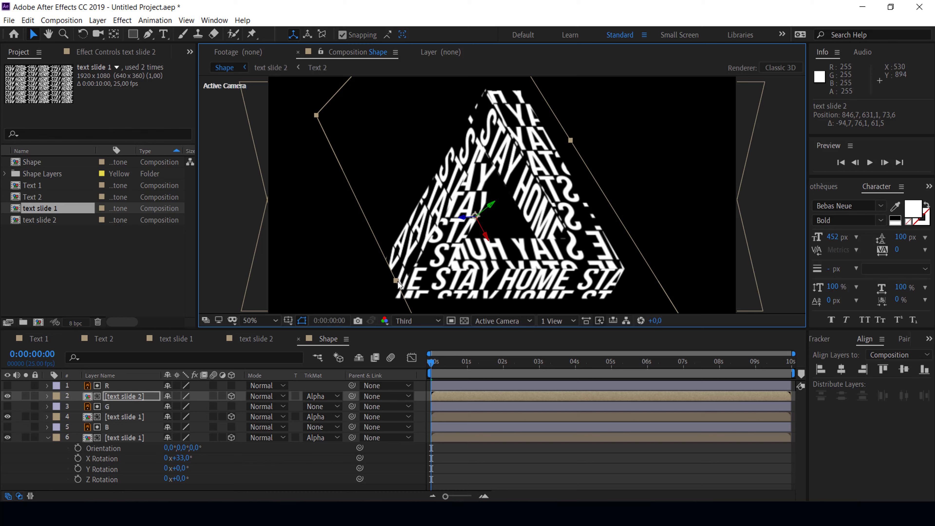
left_click_drag(396, 281, 389, 284)
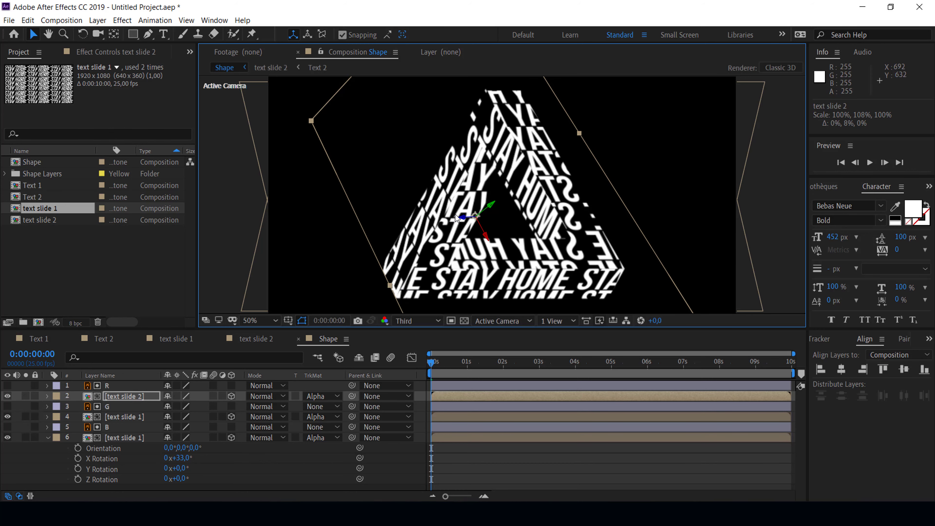
left_click_drag(490, 206, 487, 209)
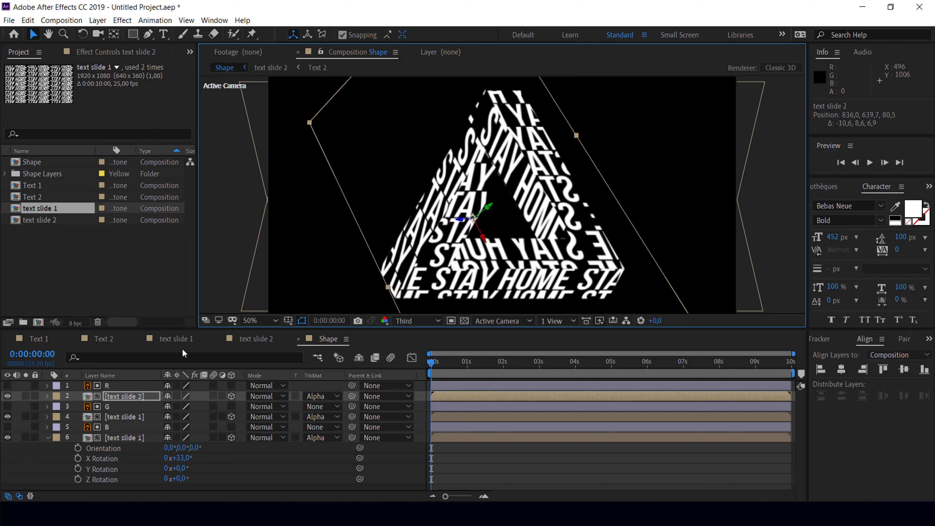
left_click(123, 418)
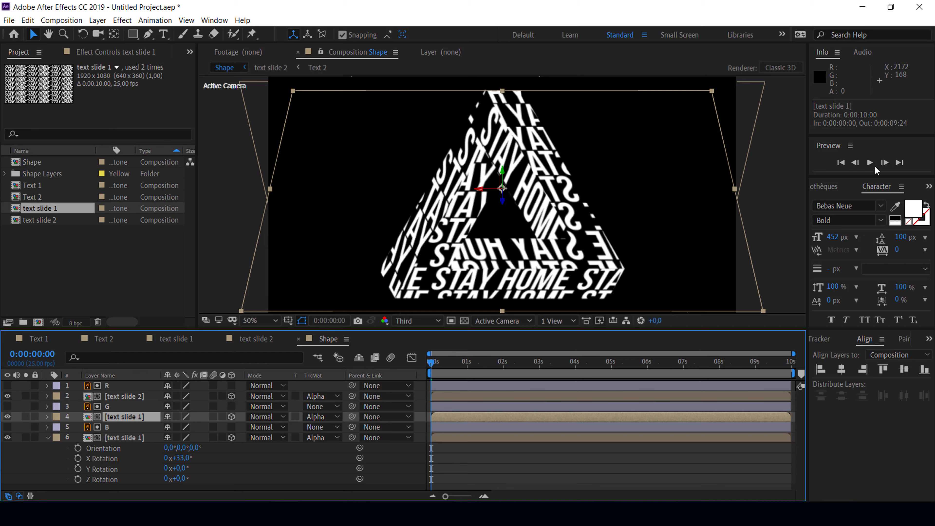
Fit the composition in the viewer and preview the animation, stopping at 0:00:04:10
left_click(274, 320)
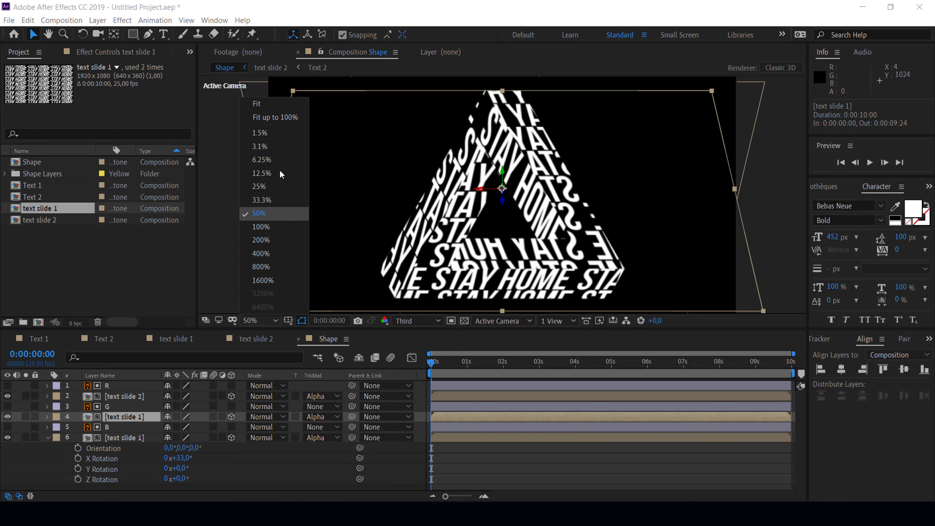
left_click(279, 116)
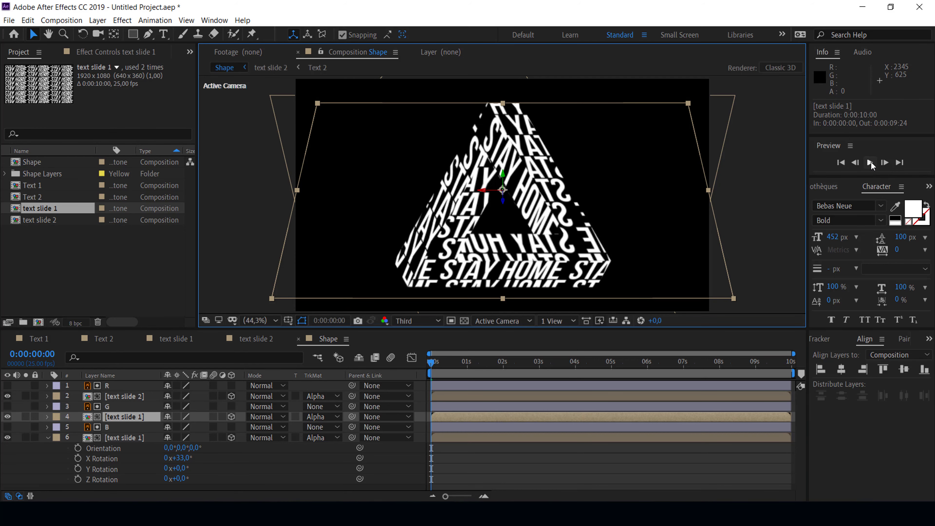
left_click(870, 162)
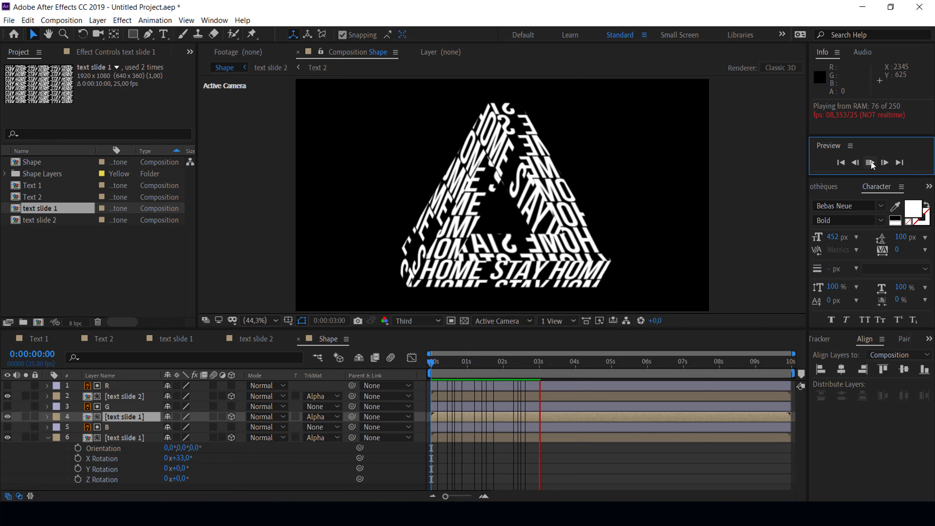
left_click(871, 163)
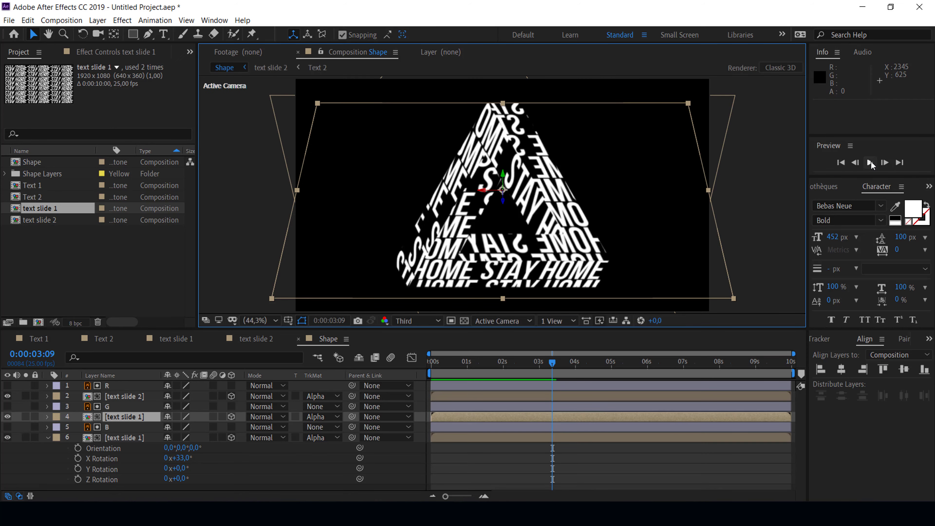
left_click(871, 163)
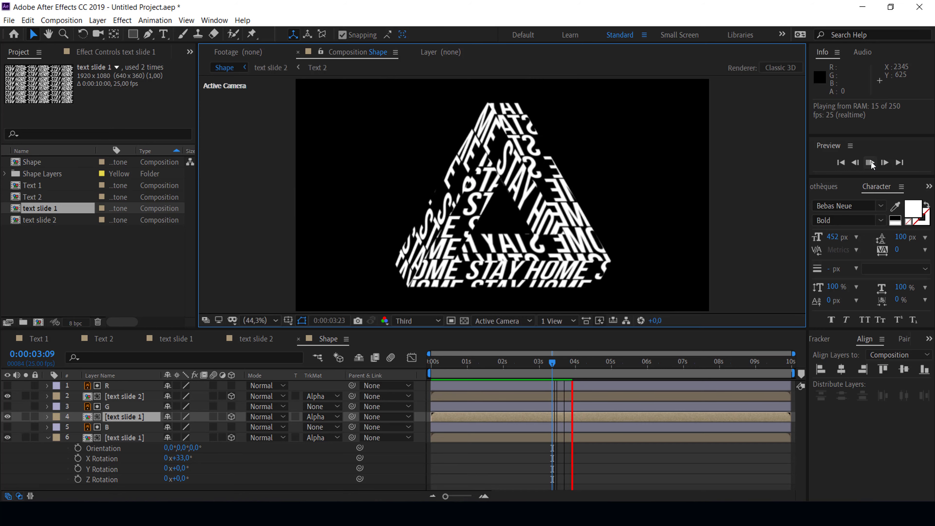
left_click(871, 163)
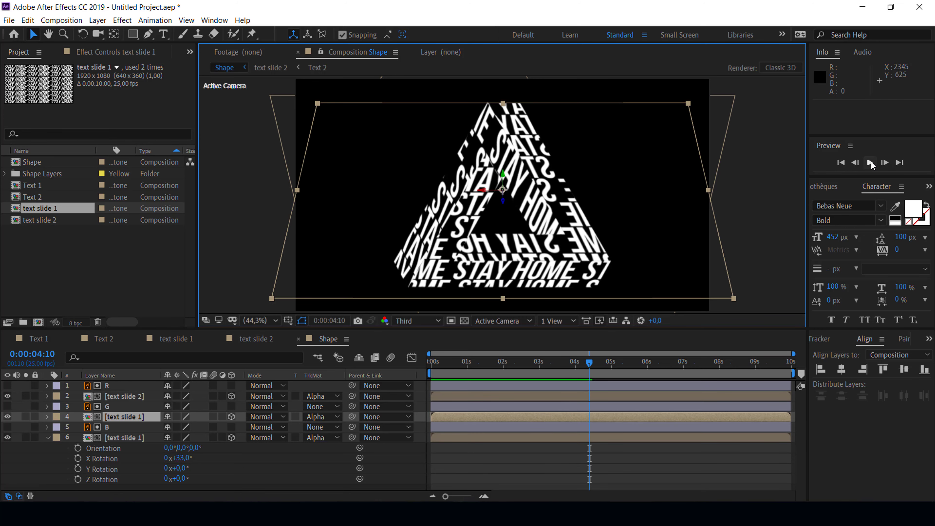
Briefly solo text slide 2 and hide text slide 1 to check the layers
left_click(136, 397)
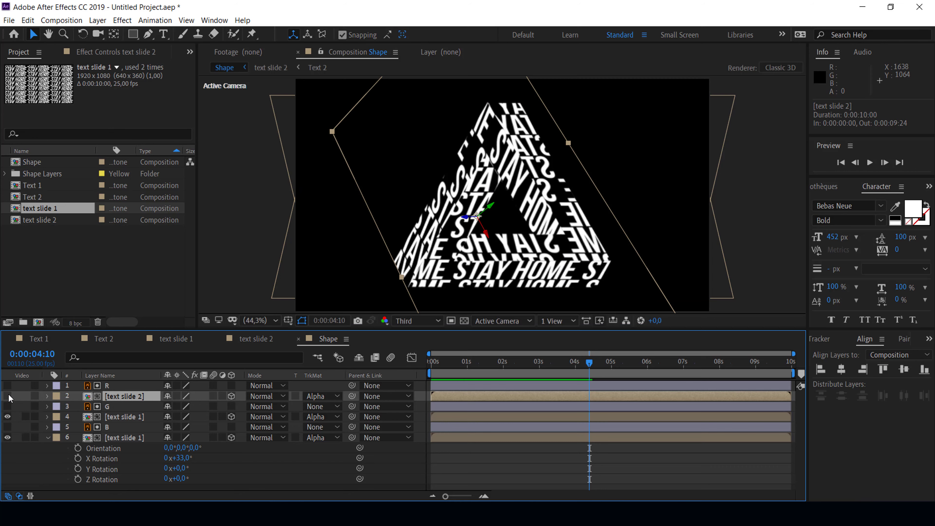
left_click(25, 396)
left_click(26, 396)
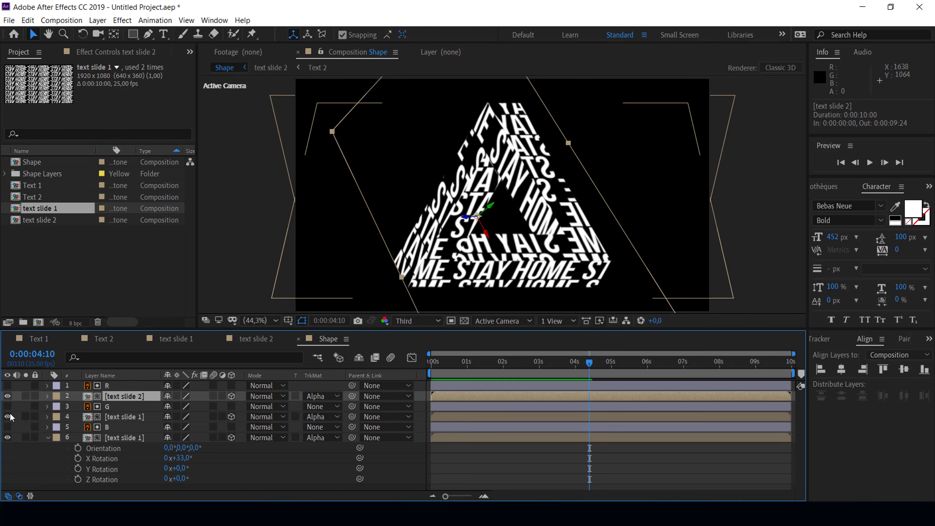
left_click(8, 416)
left_click(9, 416)
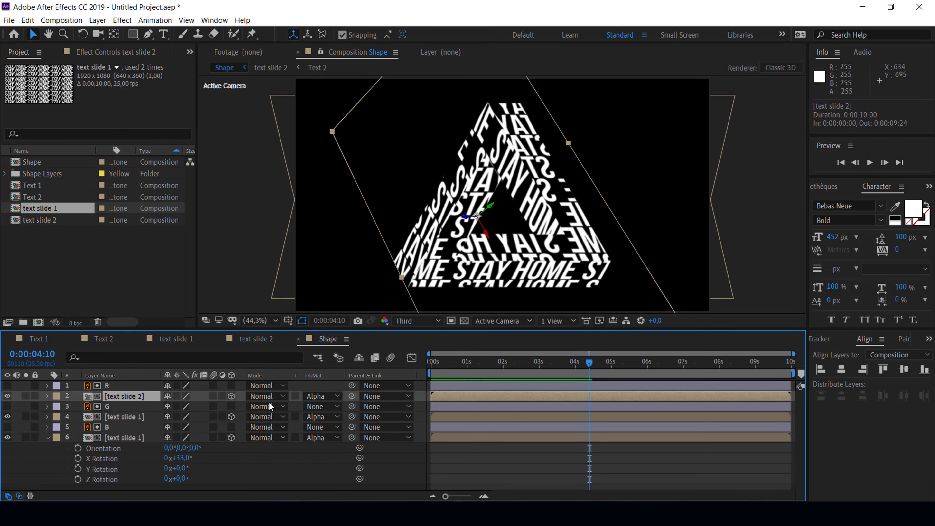
Move text slide 1 down, stretch it to 107% height, raise it slightly, and play the preview
left_click(119, 417)
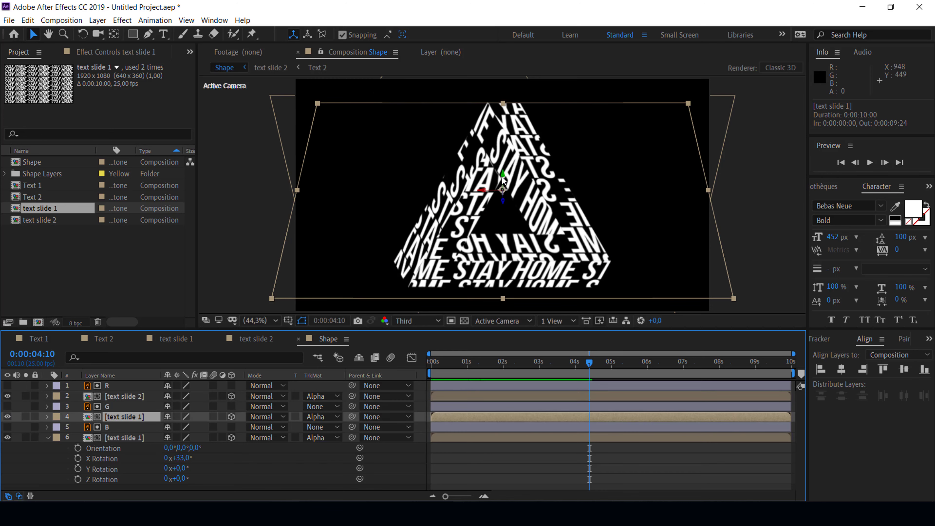
left_click_drag(502, 176, 506, 187)
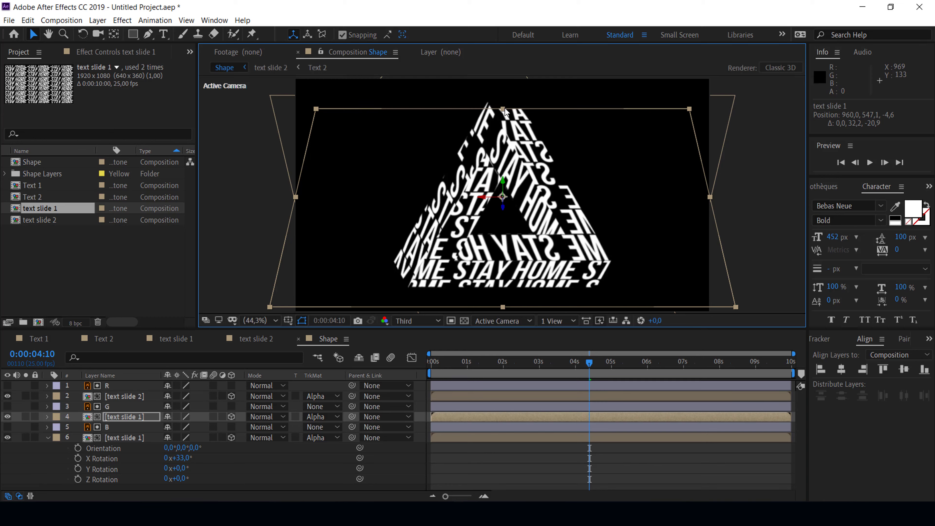
left_click_drag(505, 111, 505, 106)
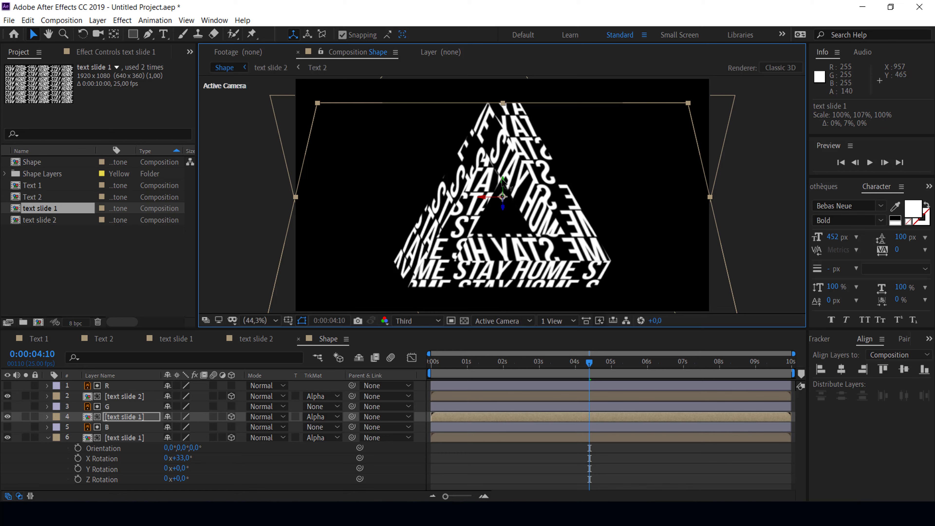
left_click_drag(503, 181, 510, 177)
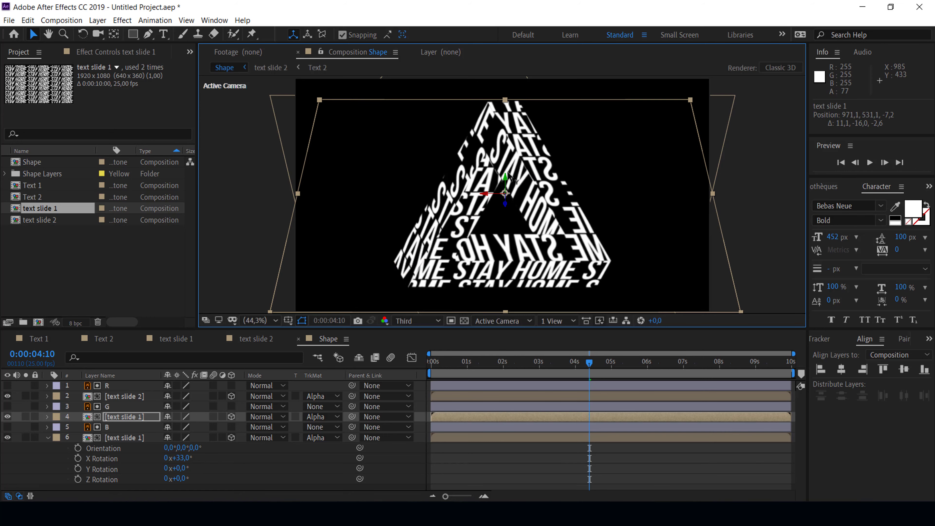
key("ctrl+z")
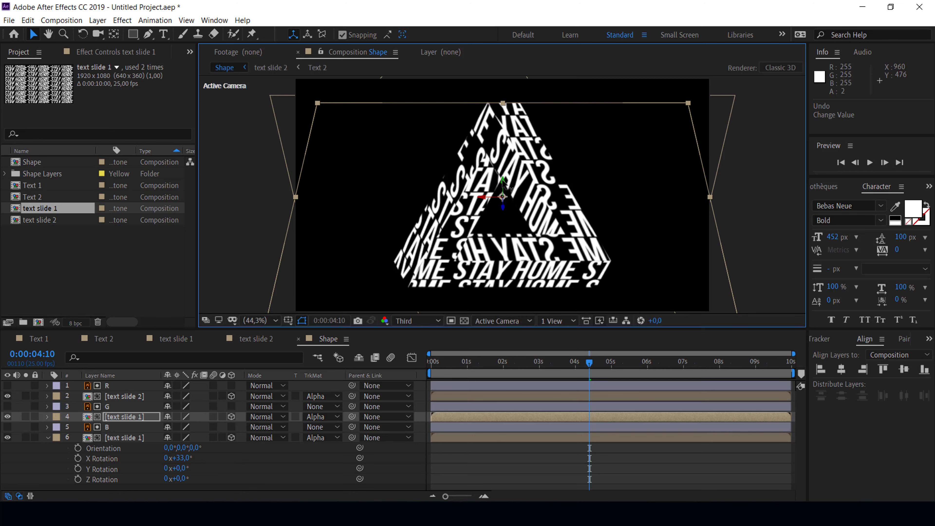
left_click_drag(503, 183, 503, 178)
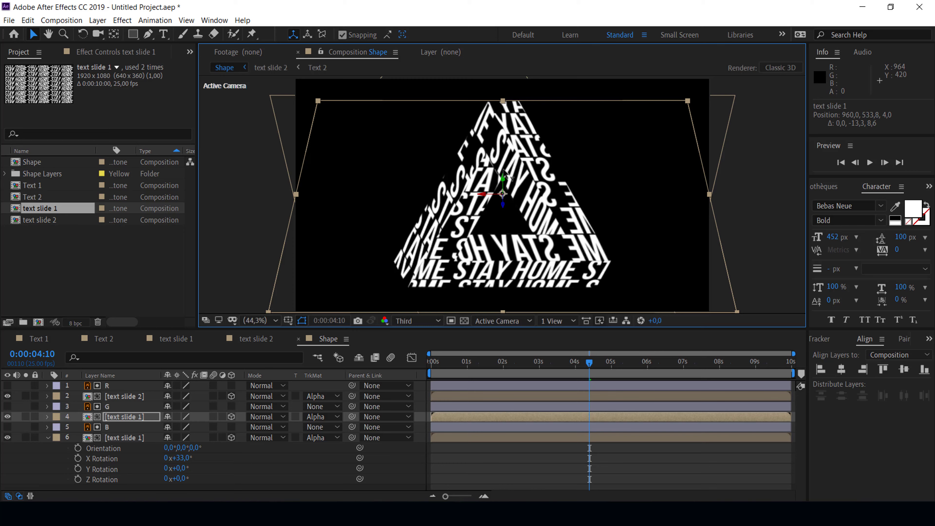
key("space")
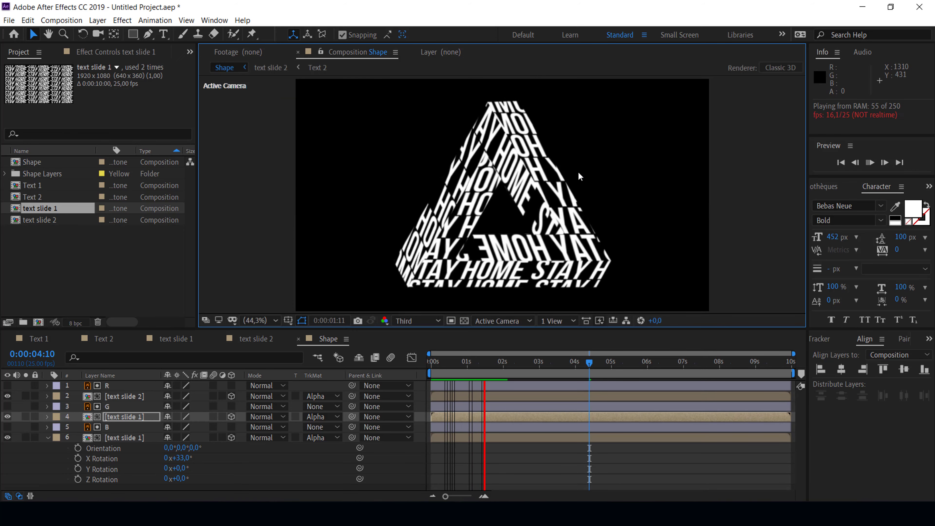
Stop playback at 0:00:01:14 and collapse layer 6's rotation properties
key("space")
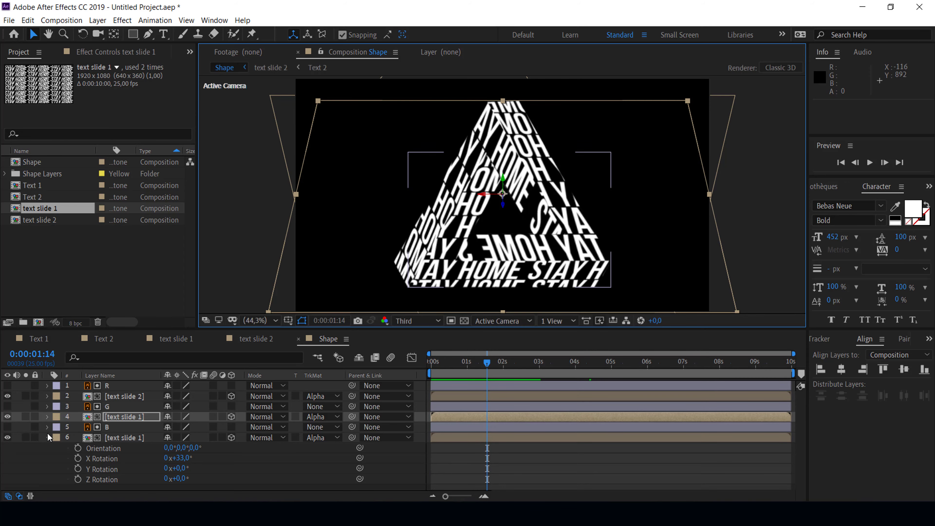
key("ctrl+grave")
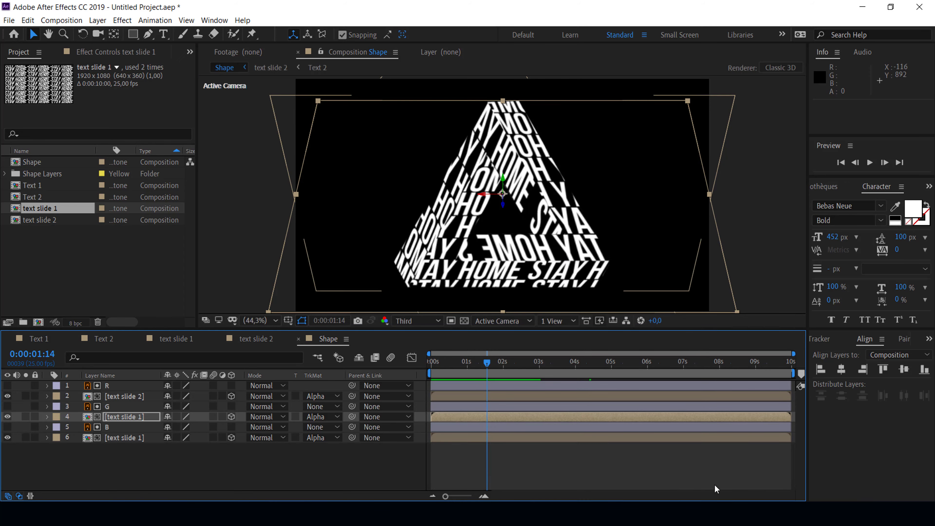